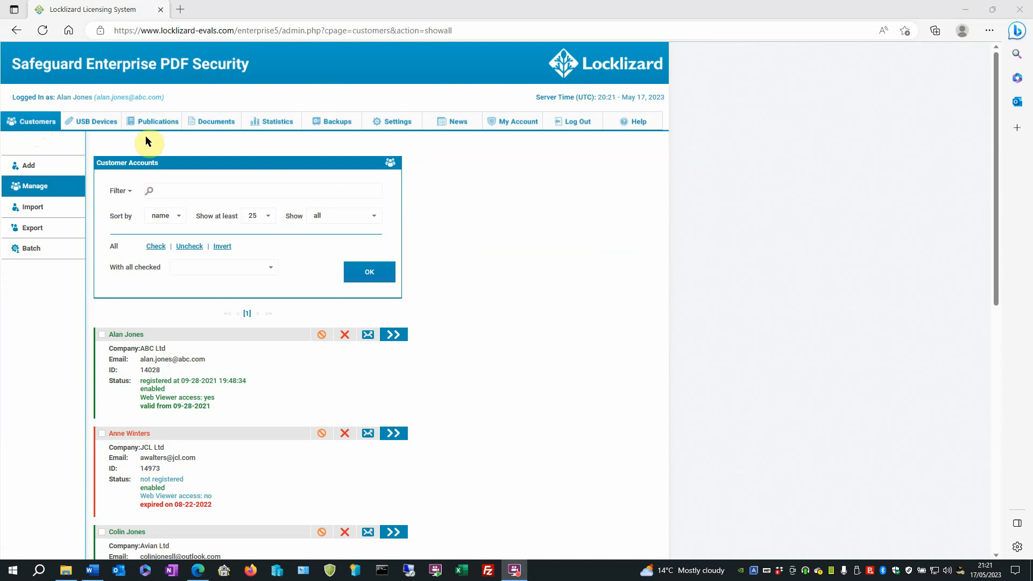
- Look over the forms for adding and importing customers and the full list of existing customer accounts
{"action": "left_click", "coordinate": [36, 166]}
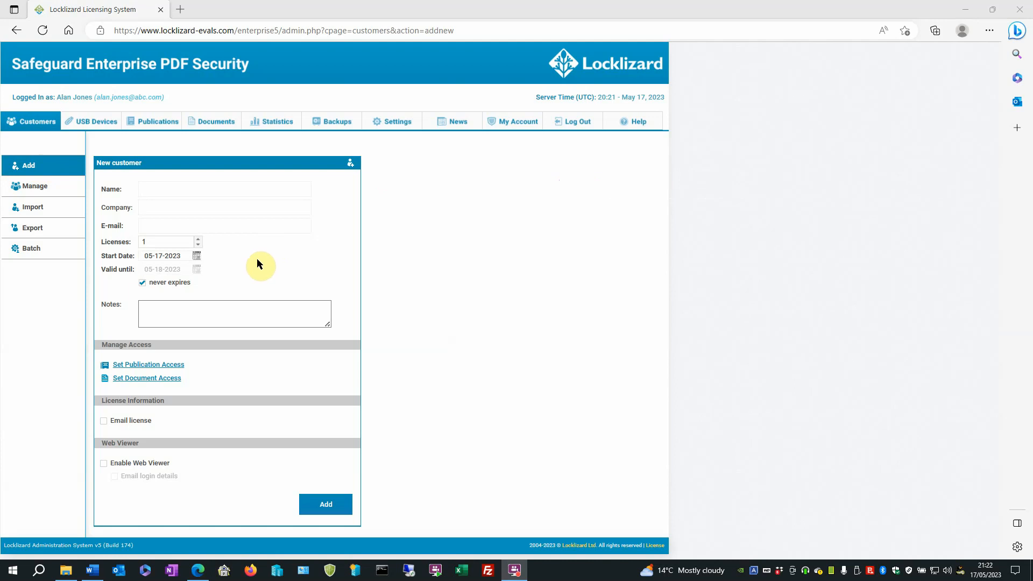
{"action": "left_click", "coordinate": [55, 212]}
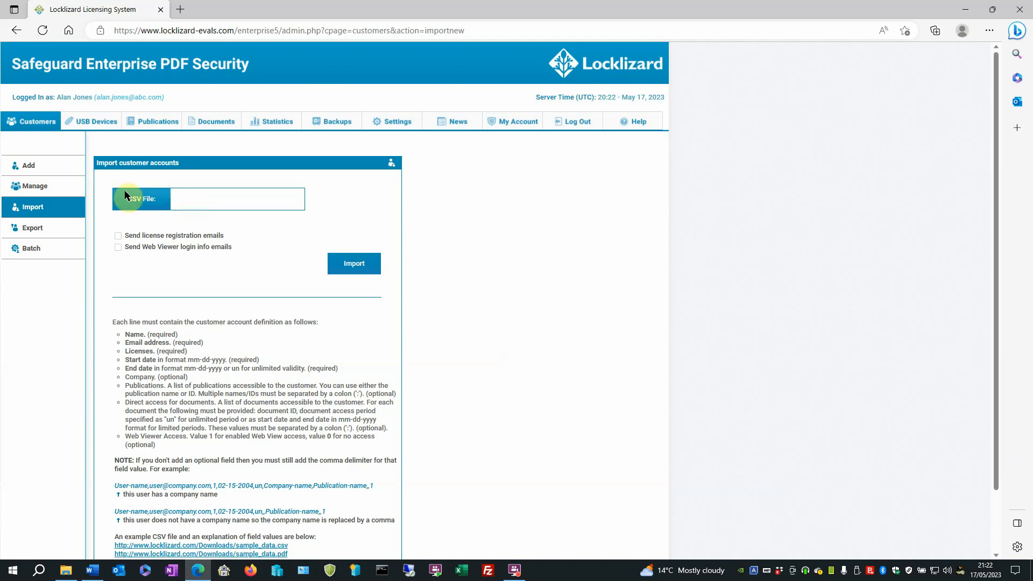
{"action": "left_click", "coordinate": [56, 188]}
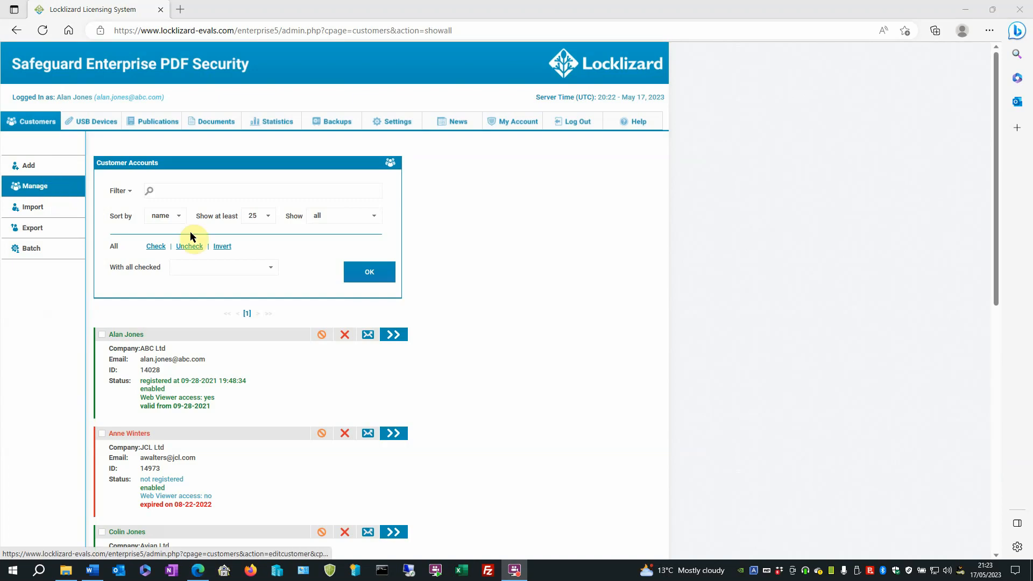
{"action": "scroll", "coordinate": [221, 261], "scroll_direction": "down", "scroll_amount": 9}
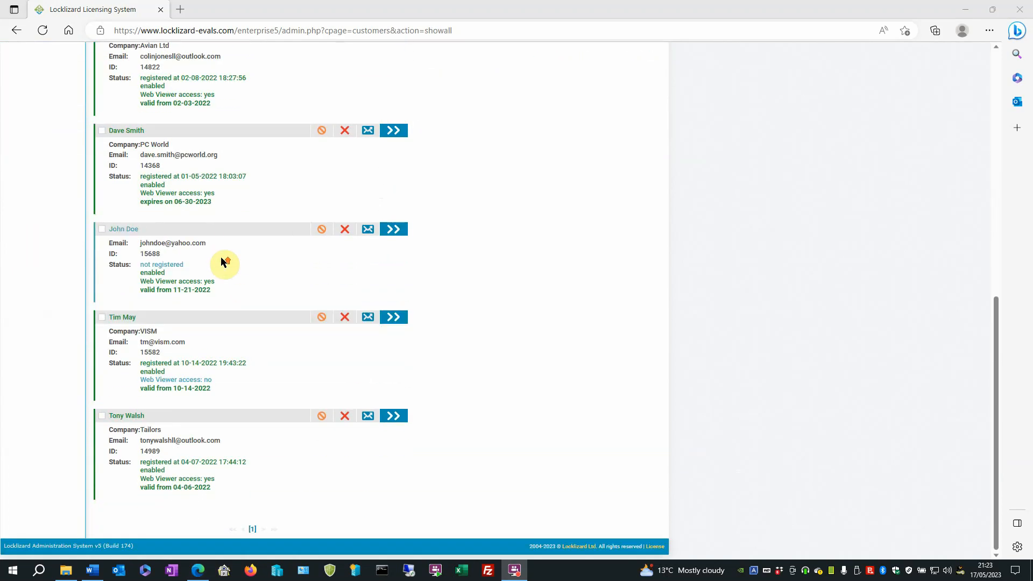
{"action": "scroll", "coordinate": [222, 262], "scroll_direction": "up", "scroll_amount": 9}
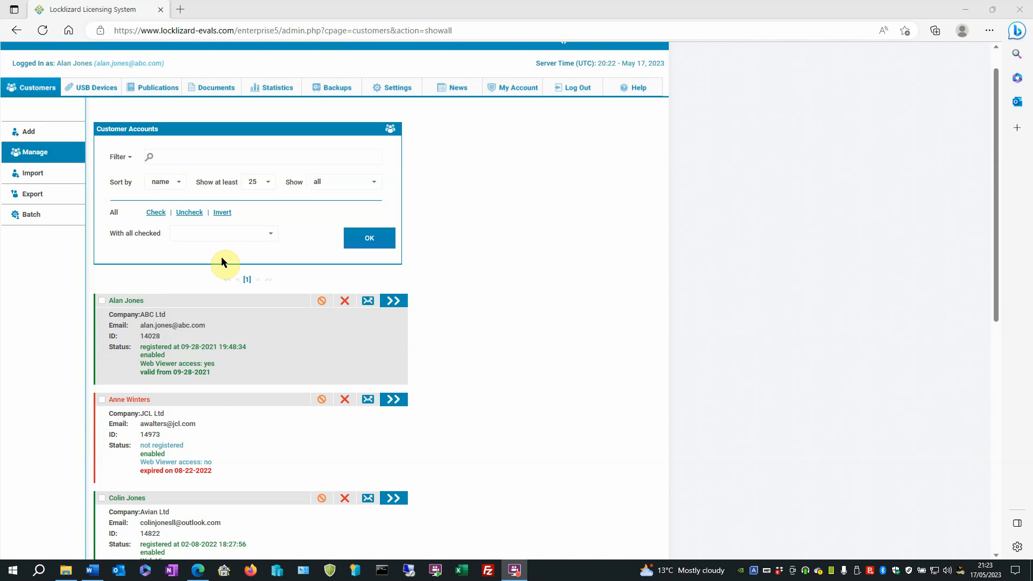
{"action": "scroll", "coordinate": [222, 262], "scroll_direction": "down", "scroll_amount": 6}
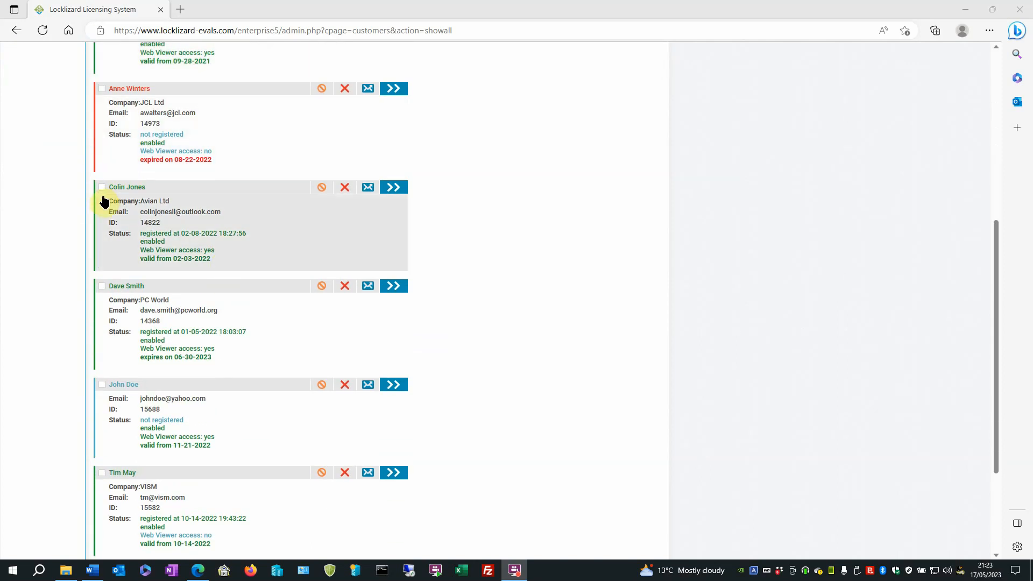
- Select the Avian Ltd customer account in the list and deselect it again
{"action": "left_click", "coordinate": [101, 187]}
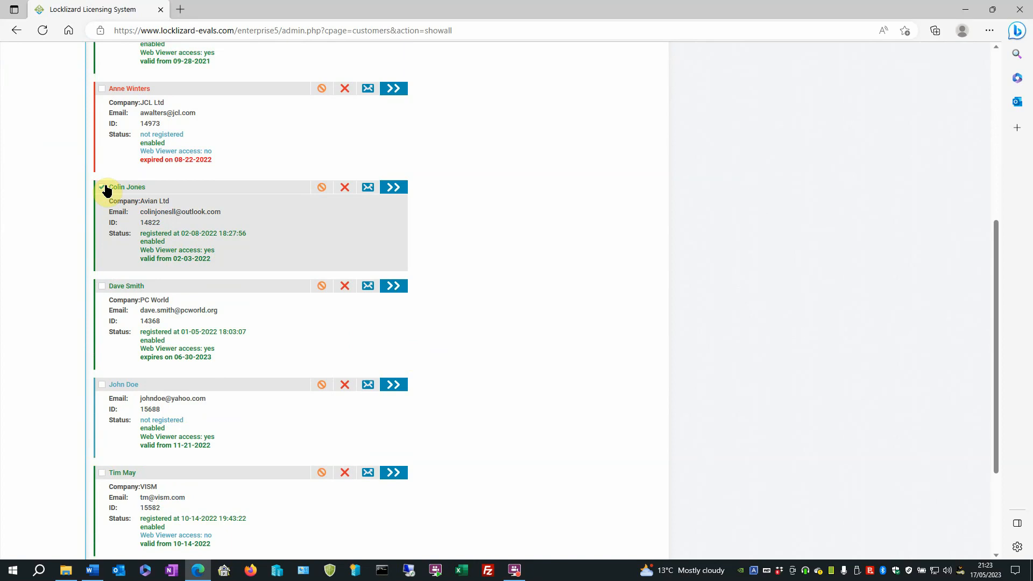
{"action": "left_click", "coordinate": [102, 188]}
- Filter the customer accounts by name to show only the PC World customer
{"action": "scroll", "coordinate": [210, 277], "scroll_direction": "up", "scroll_amount": 6}
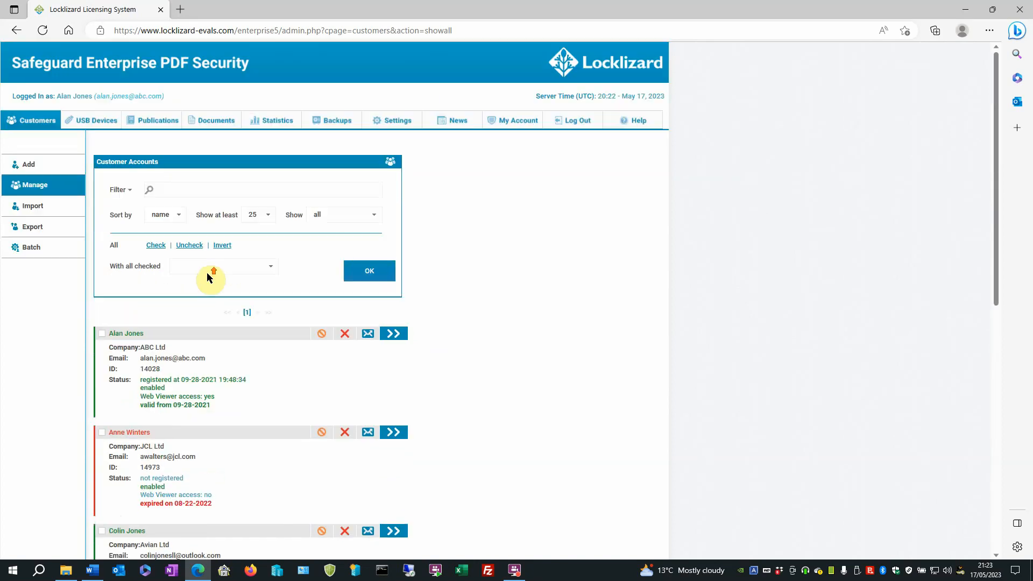
{"action": "left_click", "coordinate": [178, 191]}
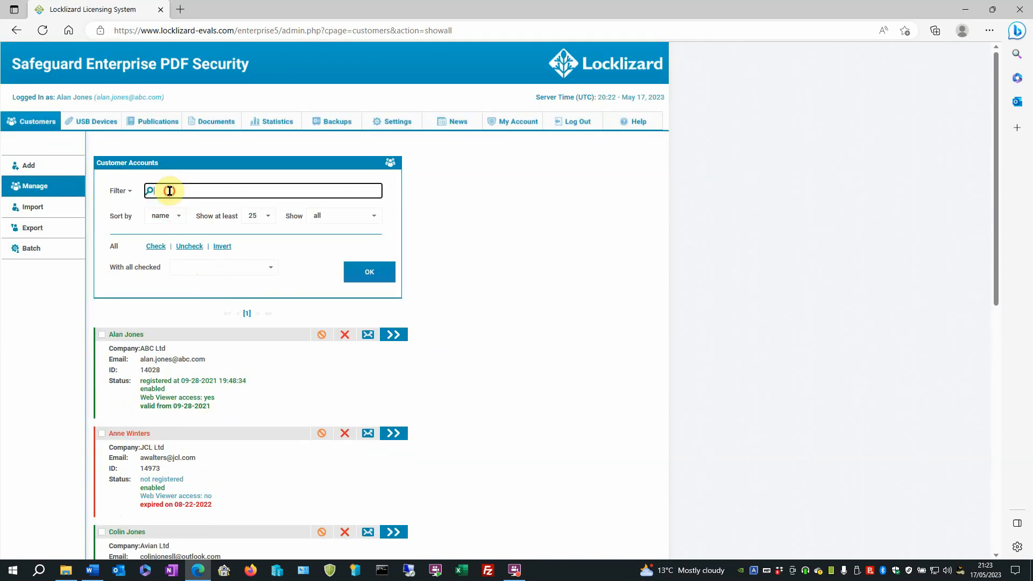
{"action": "type", "text": "dave"}
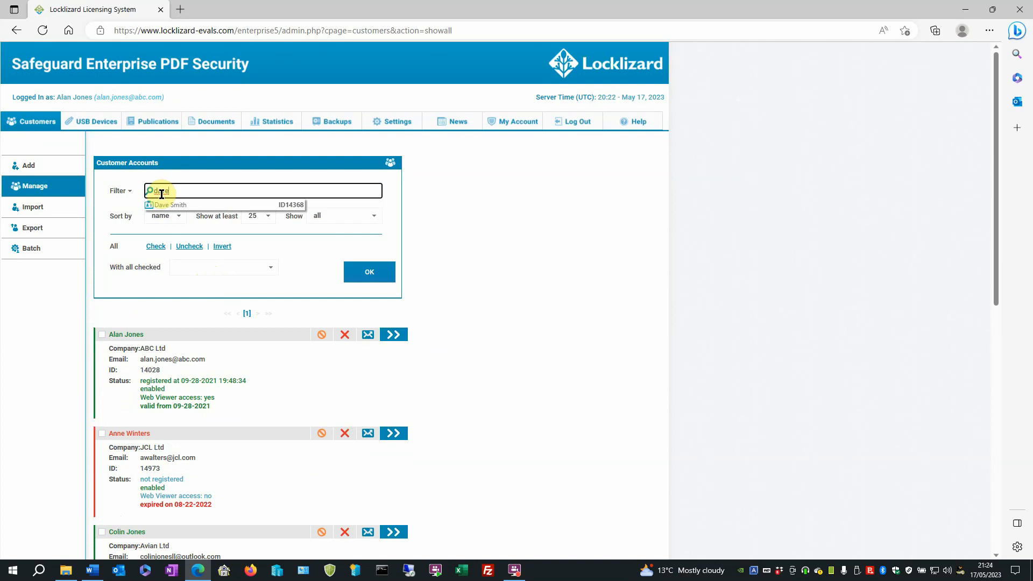
{"action": "left_click", "coordinate": [171, 206]}
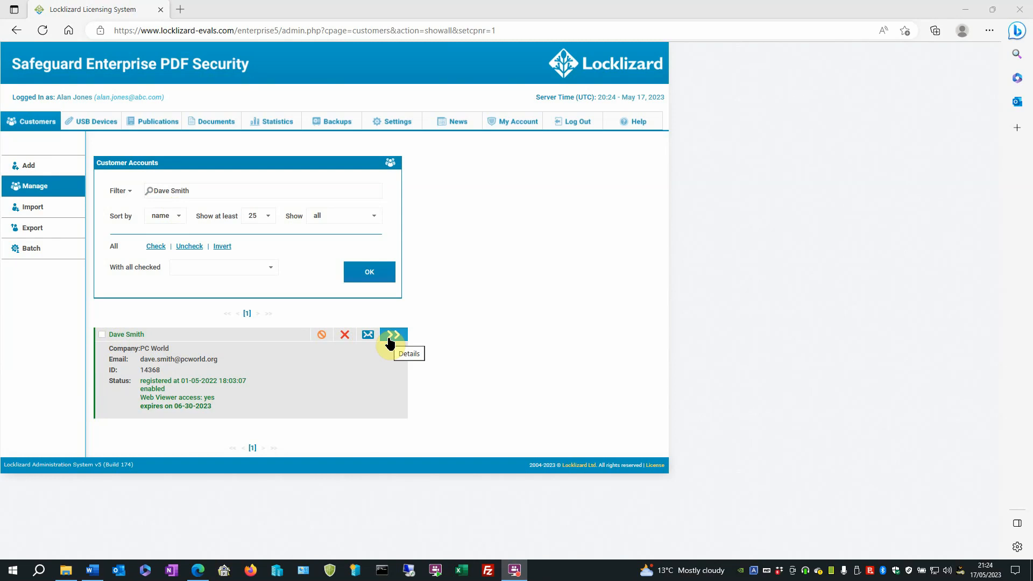
- Suspend the PC World customer's account and reactivate it, confirming both changes
{"action": "left_click", "coordinate": [320, 335]}
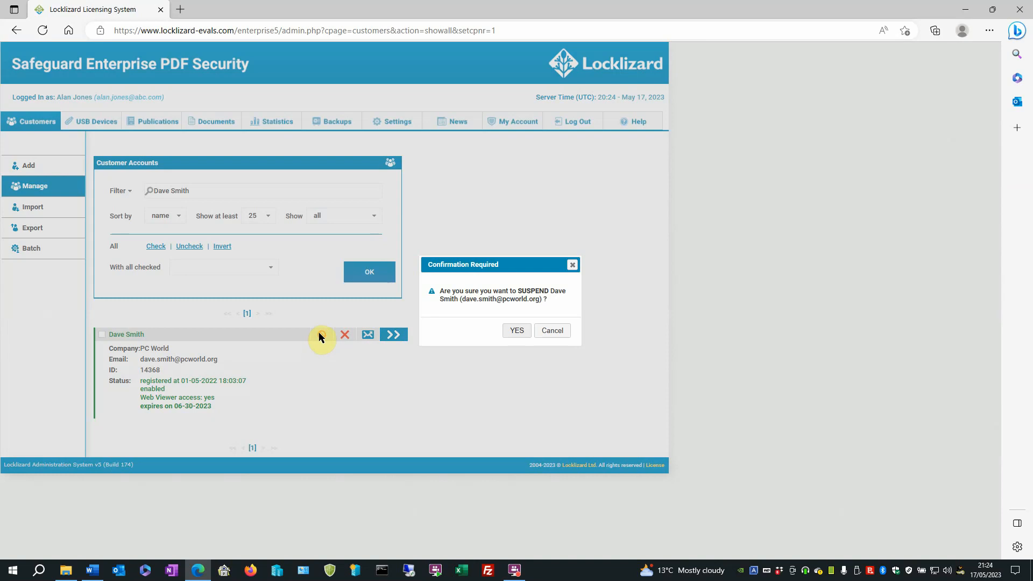
{"action": "left_click", "coordinate": [517, 332]}
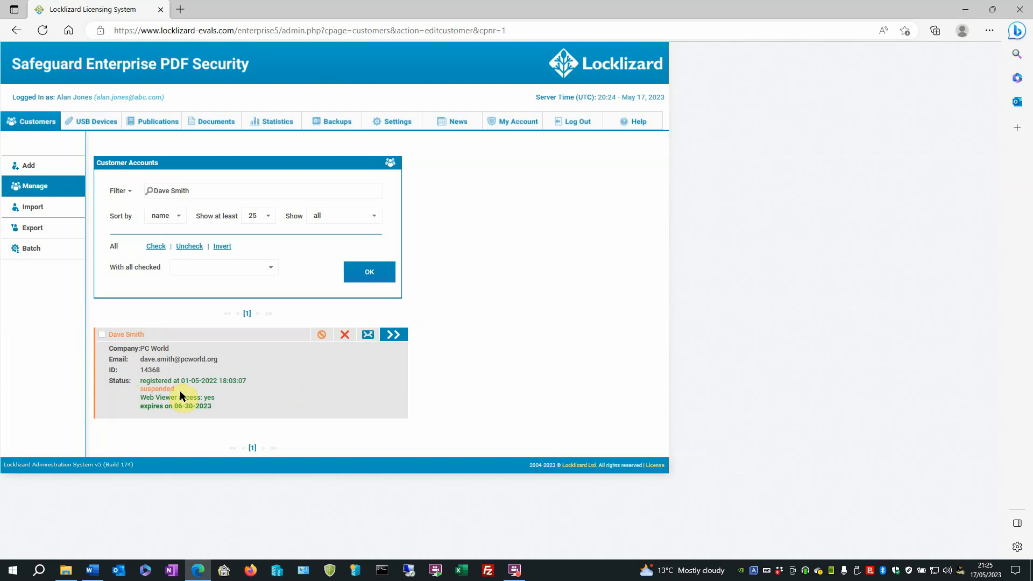
{"action": "left_click", "coordinate": [318, 338]}
{"action": "left_click", "coordinate": [517, 330]}
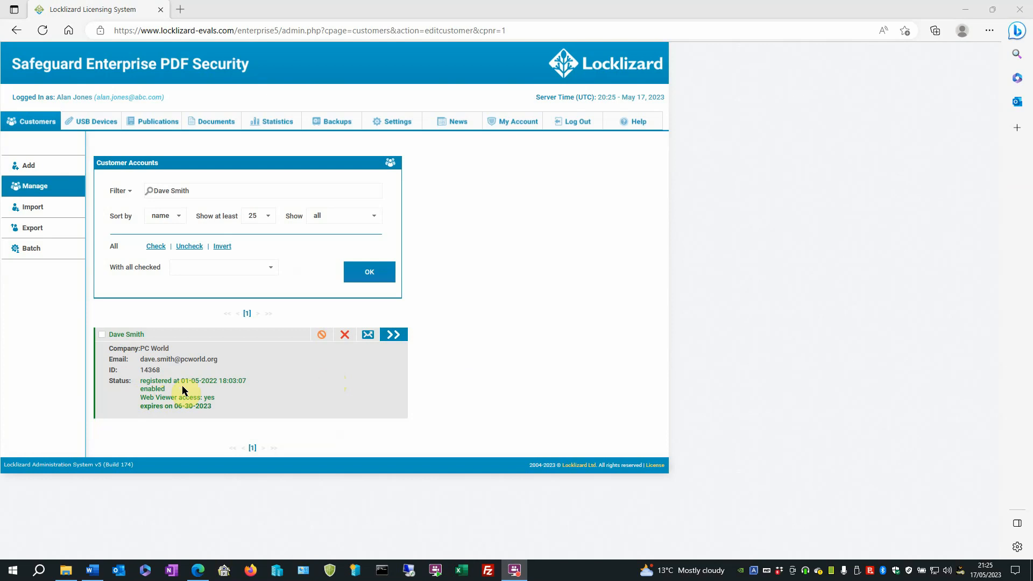
- Start deleting the PC World customer's account and cancel the deletion
{"action": "left_click", "coordinate": [345, 336]}
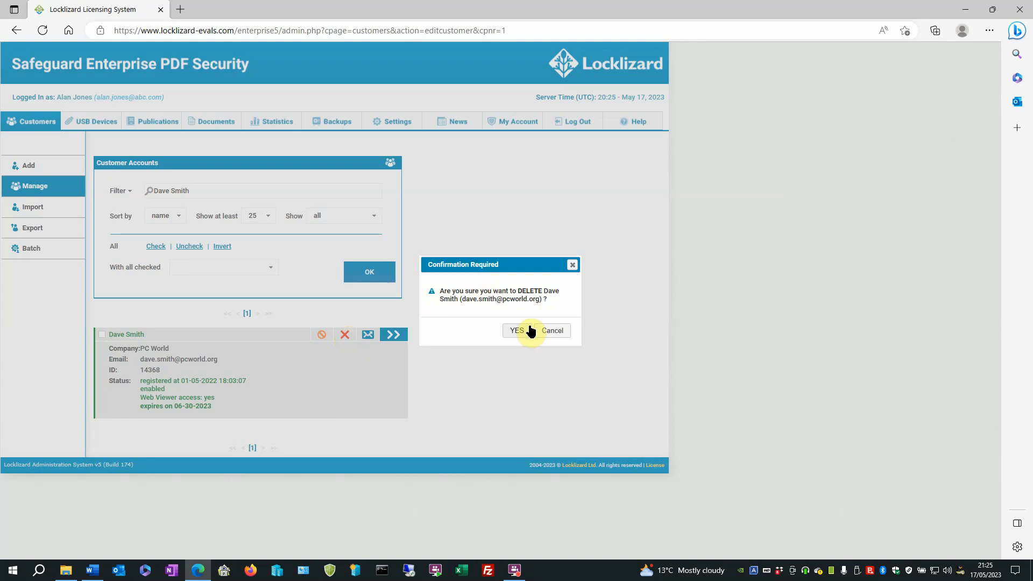
{"action": "left_click", "coordinate": [559, 331]}
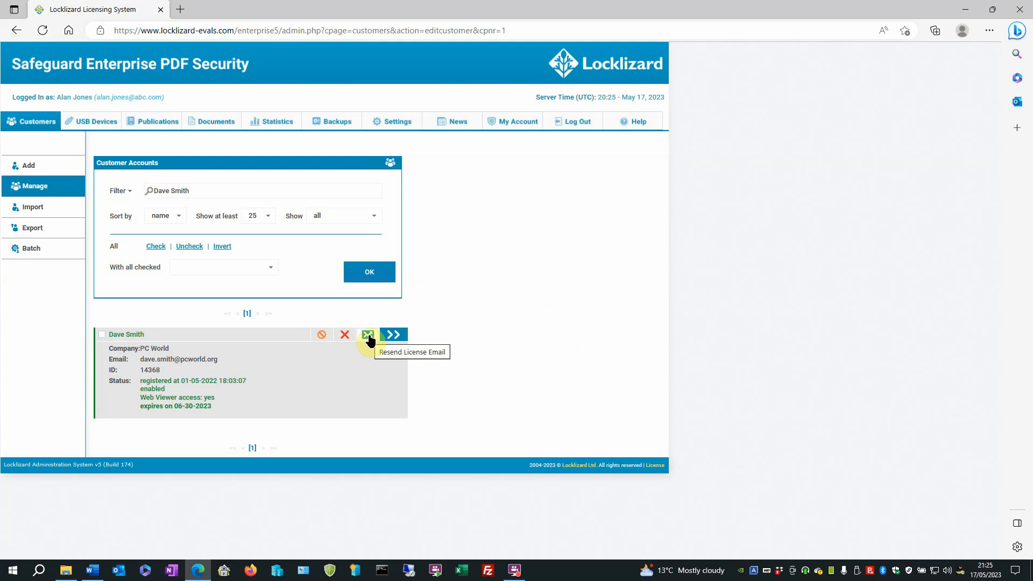
- In the PC World customer's details, turn off never expires and set the valid-until date to 06-30-2023
{"action": "left_click", "coordinate": [392, 336]}
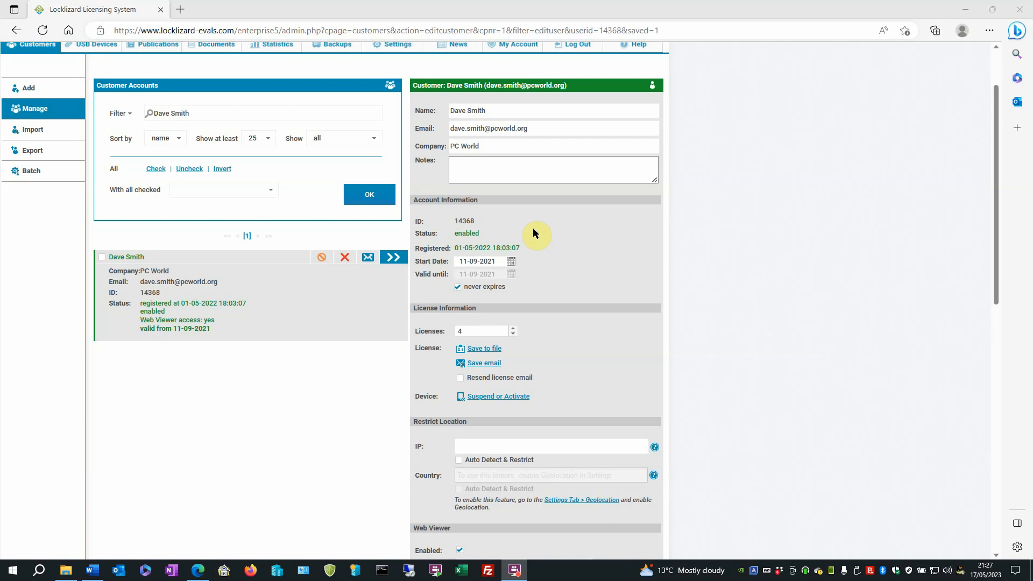
{"action": "left_click", "coordinate": [456, 289]}
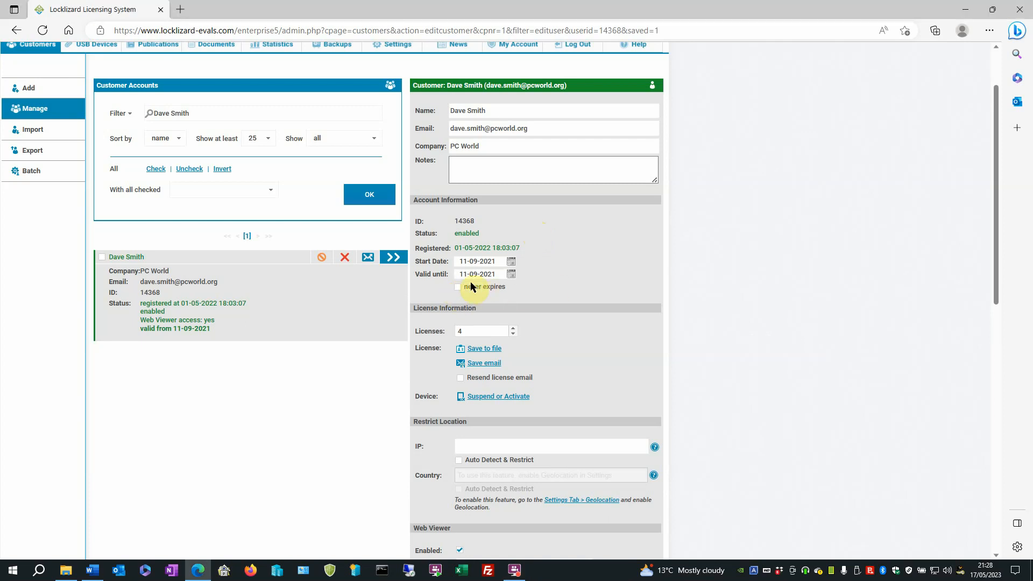
{"action": "left_click", "coordinate": [498, 274]}
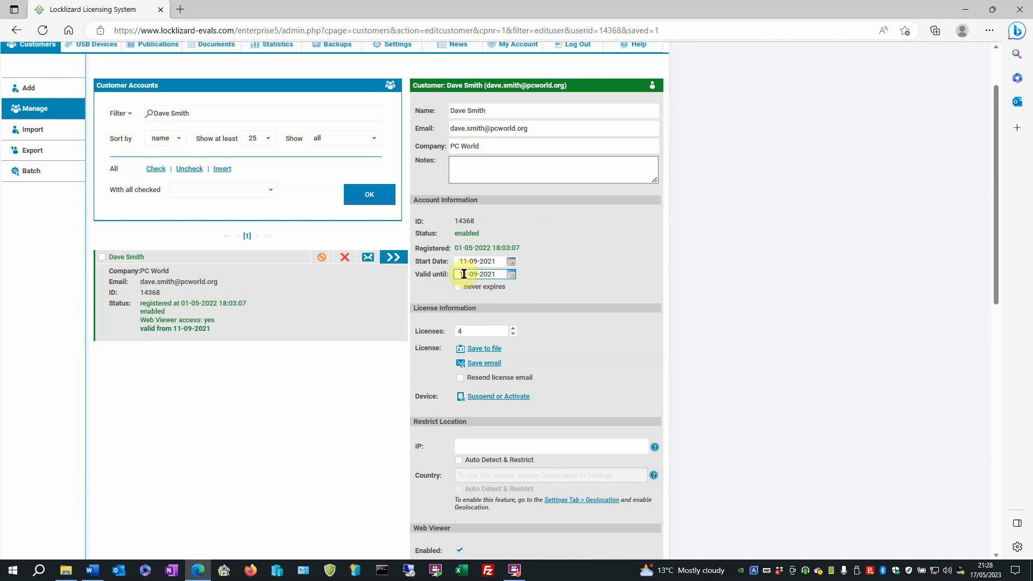
{"action": "left_click", "coordinate": [511, 274]}
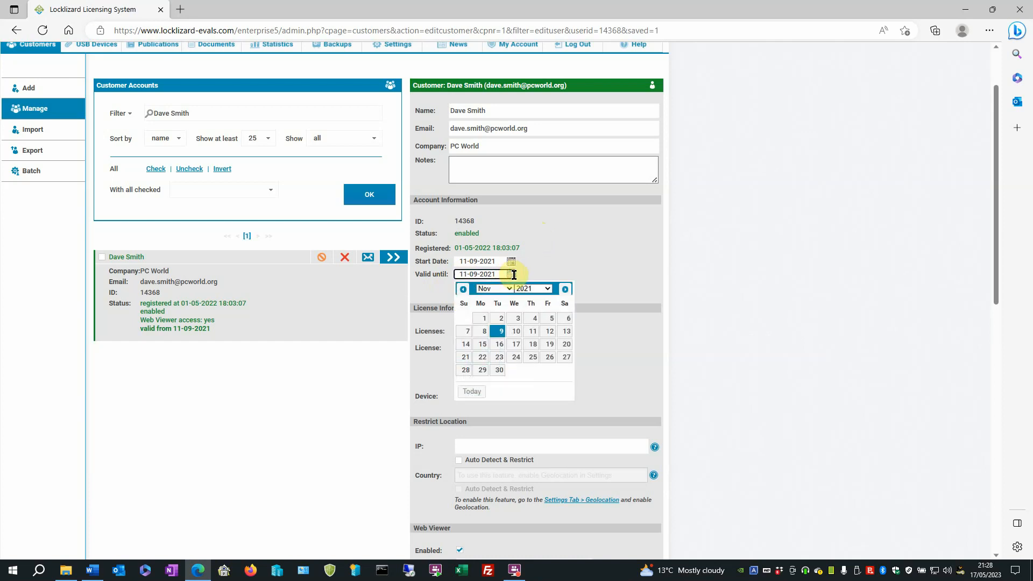
{"action": "left_click", "coordinate": [547, 290]}
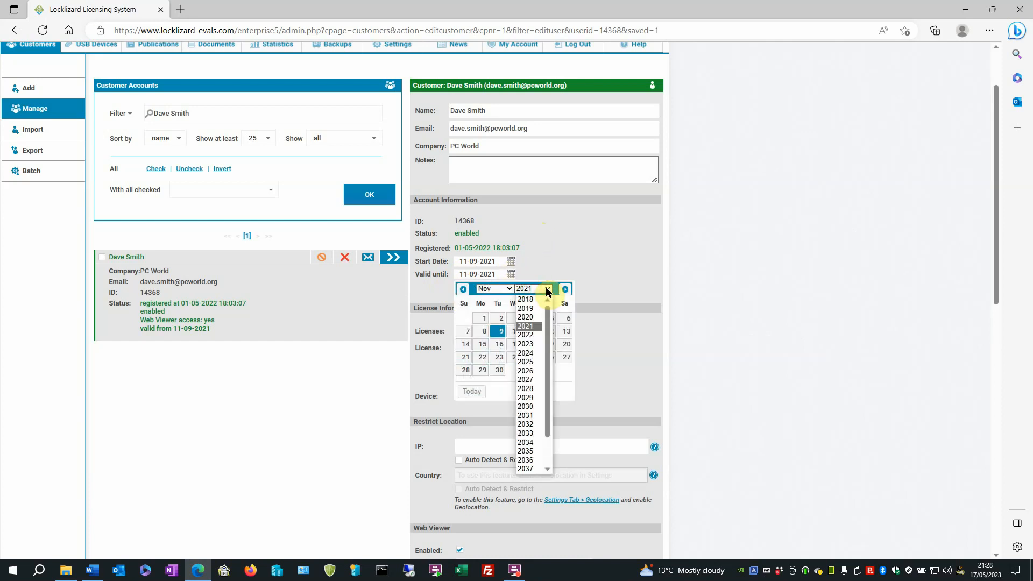
{"action": "left_click", "coordinate": [537, 344]}
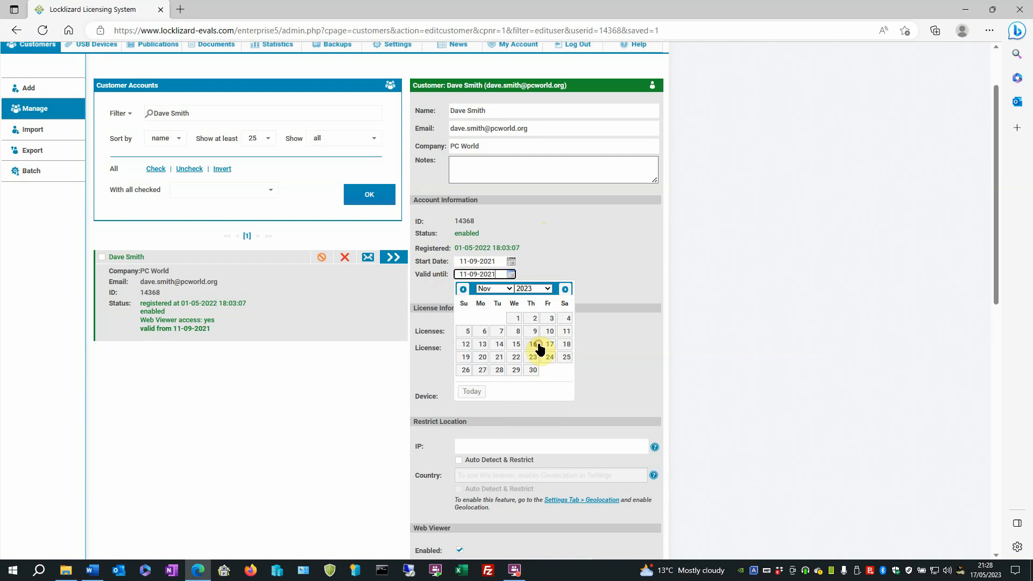
{"action": "left_click", "coordinate": [495, 289]}
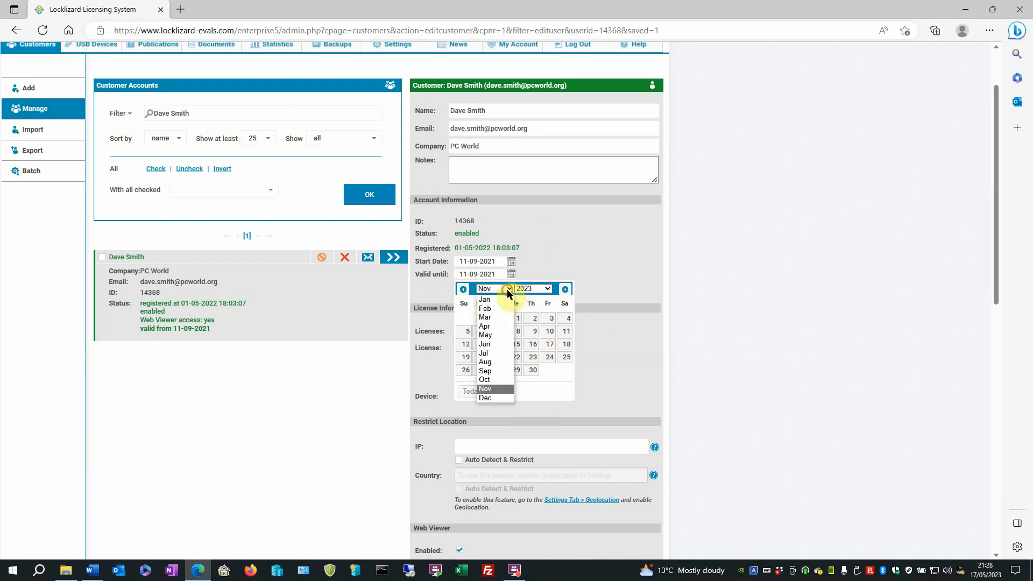
{"action": "left_click", "coordinate": [500, 344]}
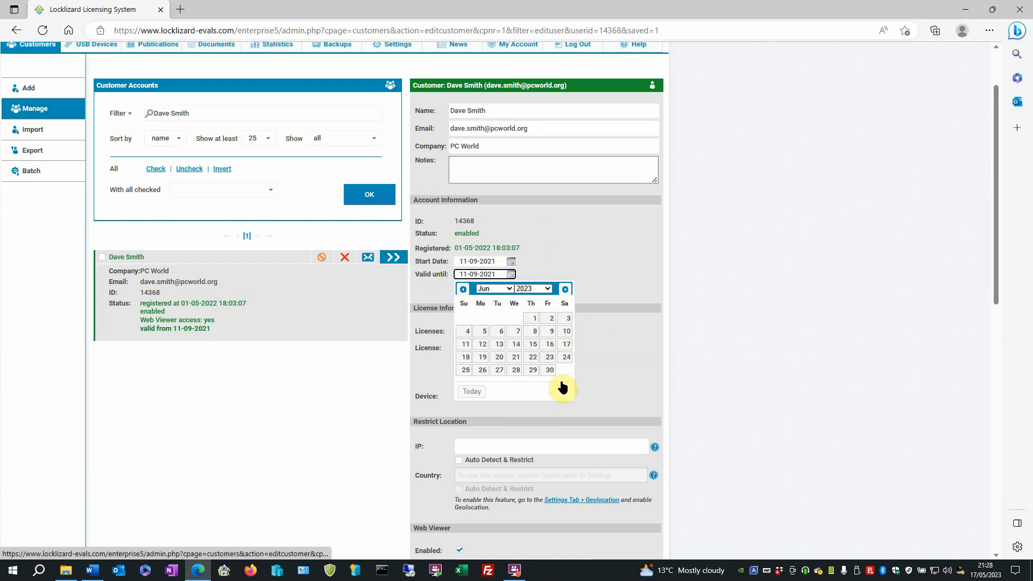
{"action": "left_click", "coordinate": [549, 370]}
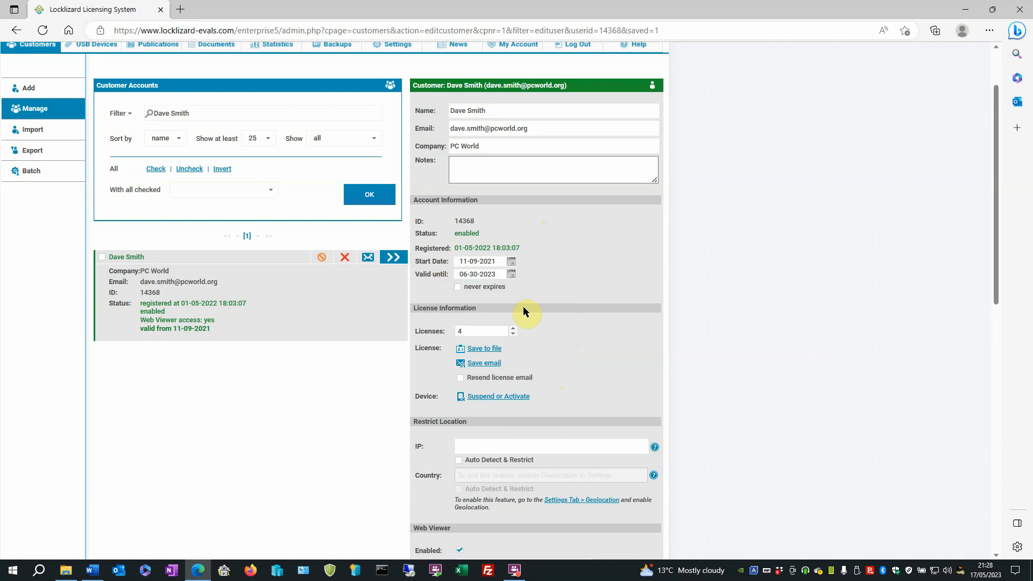
{"action": "left_click", "coordinate": [481, 274]}
- Save the changes to the customer's account and confirm
{"action": "scroll", "coordinate": [535, 288], "scroll_direction": "down", "scroll_amount": 5}
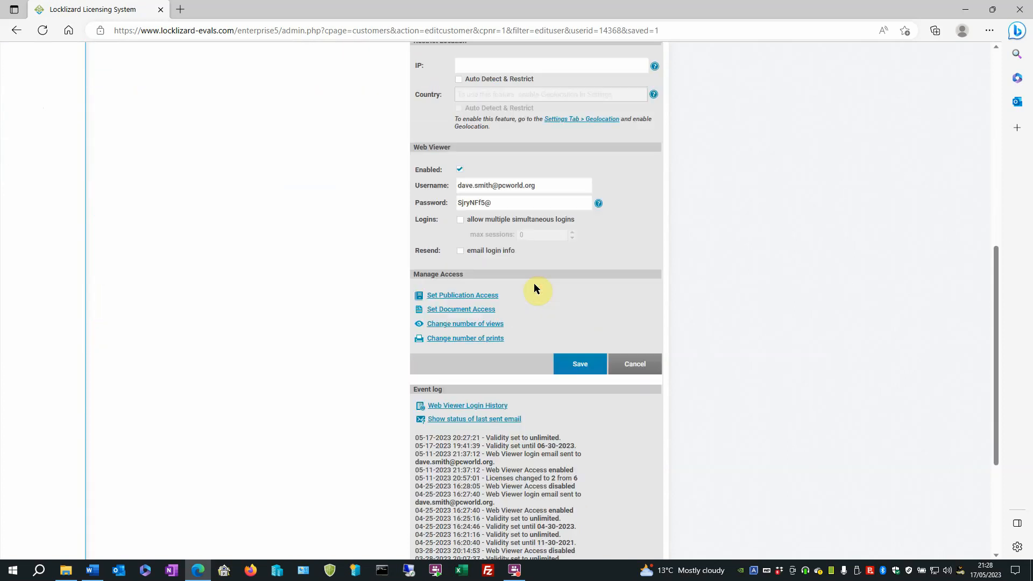
{"action": "left_click", "coordinate": [583, 278]}
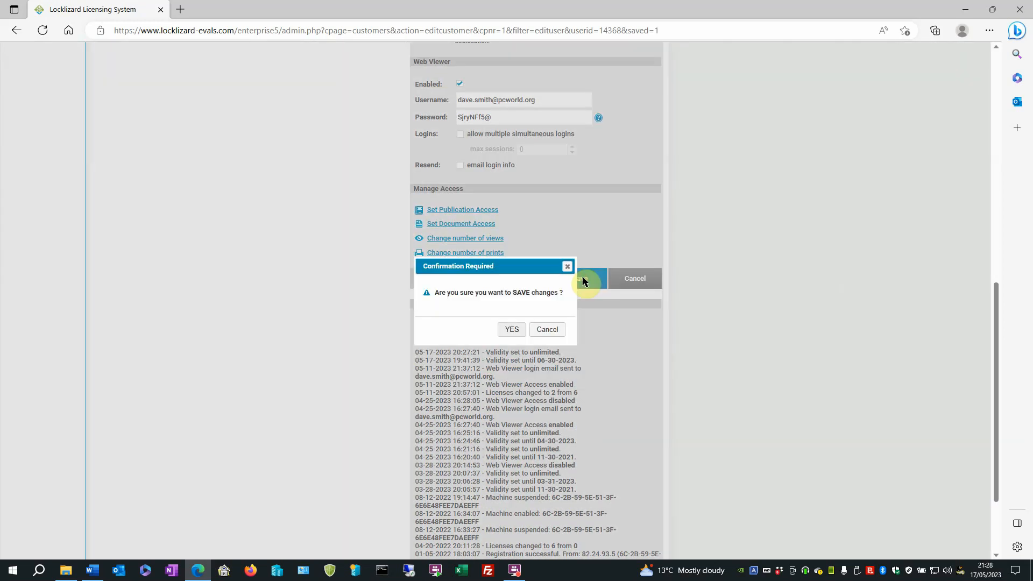
{"action": "left_click", "coordinate": [518, 334]}
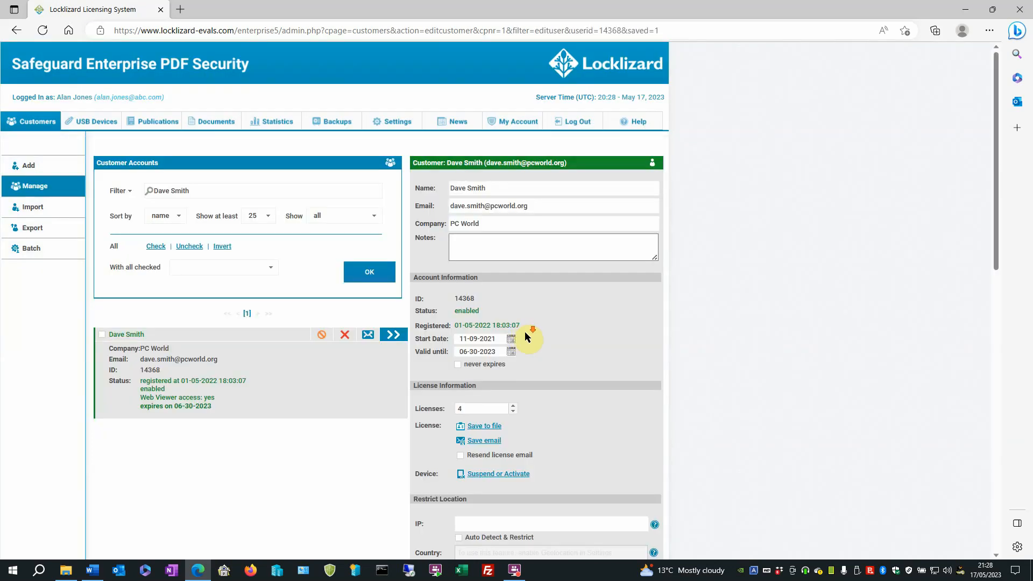
- Review the account's validity dates and its license information
{"action": "scroll", "coordinate": [525, 331], "scroll_direction": "down", "scroll_amount": 1}
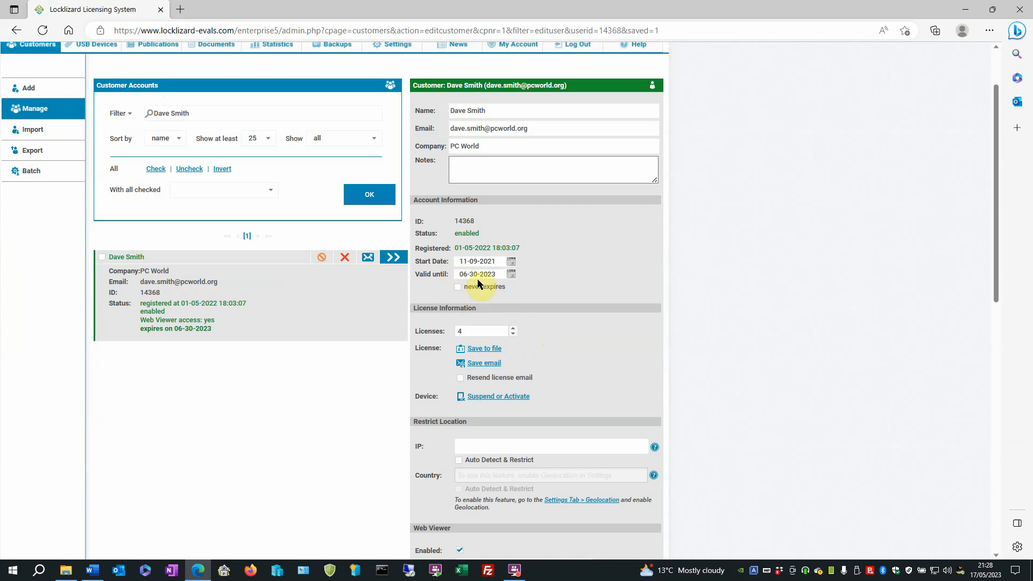
{"action": "left_click", "coordinate": [499, 277]}
{"action": "scroll", "coordinate": [500, 278], "scroll_direction": "down", "scroll_amount": 2}
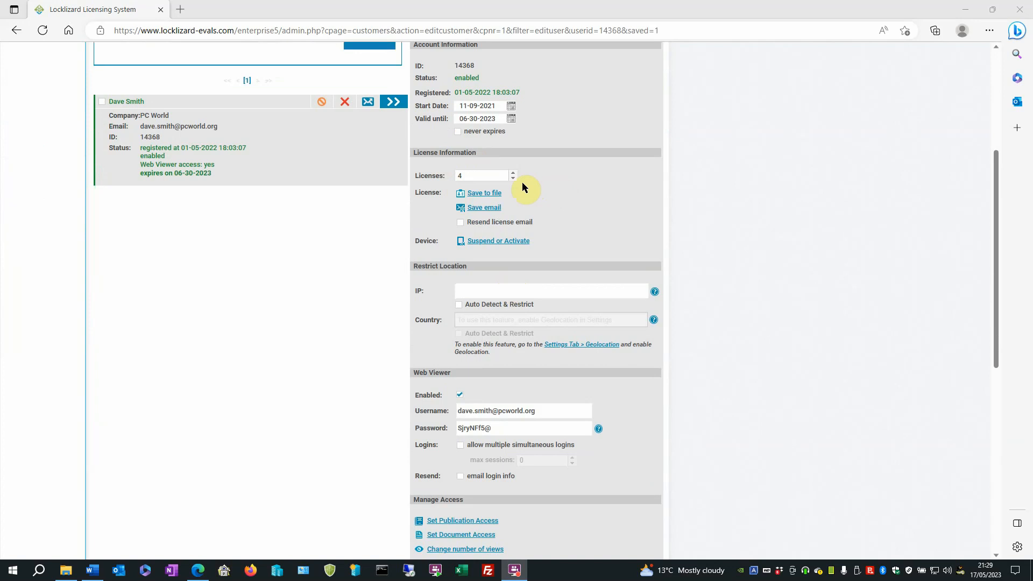
{"action": "left_click", "coordinate": [592, 170]}
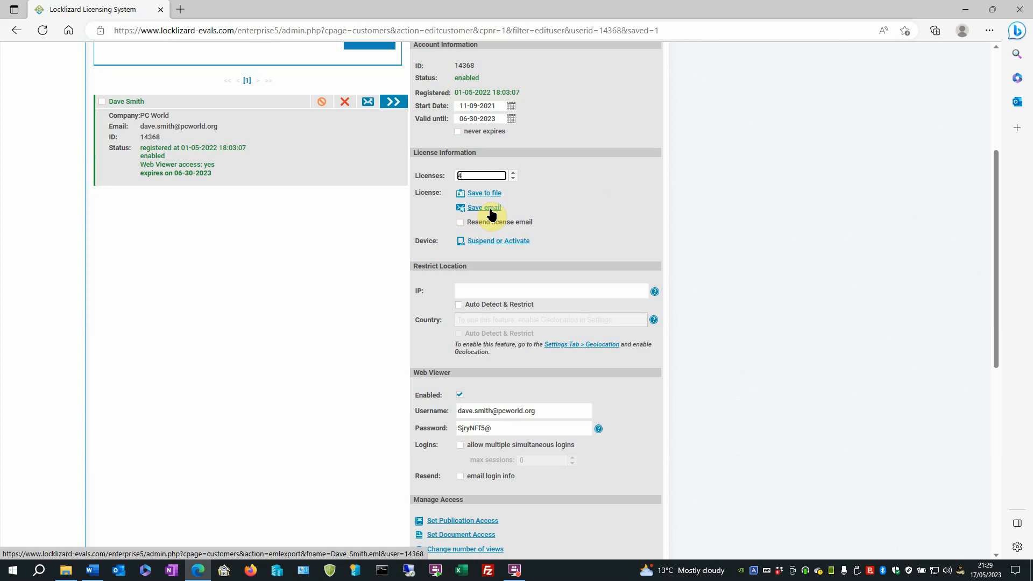
- Enable the option to resend the license email and disable it again
{"action": "left_click", "coordinate": [460, 222]}
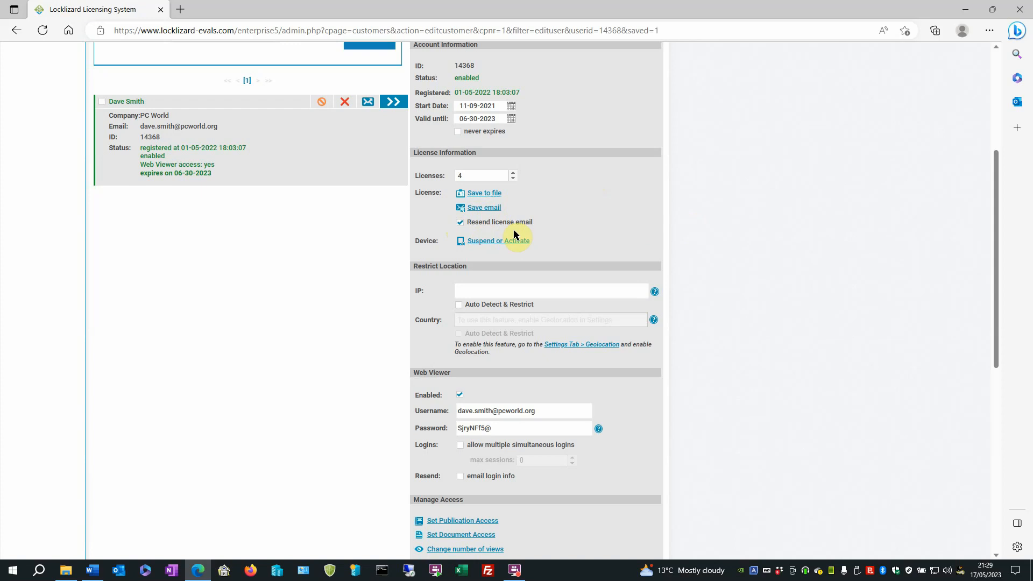
{"action": "left_click", "coordinate": [460, 223]}
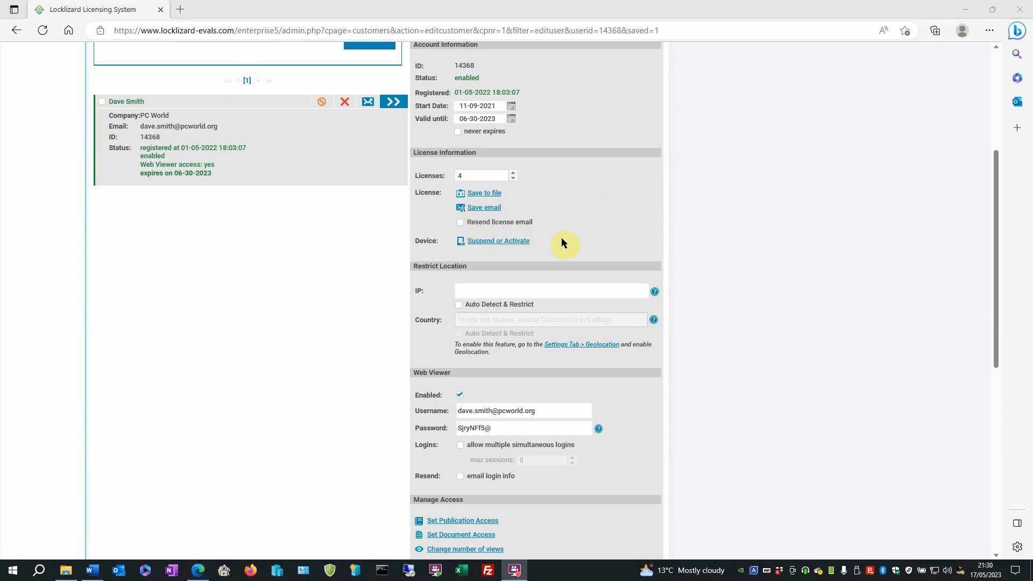
- Open the customer's device suspension window, select the registered machine and close the window without applying anything
{"action": "left_click", "coordinate": [483, 241]}
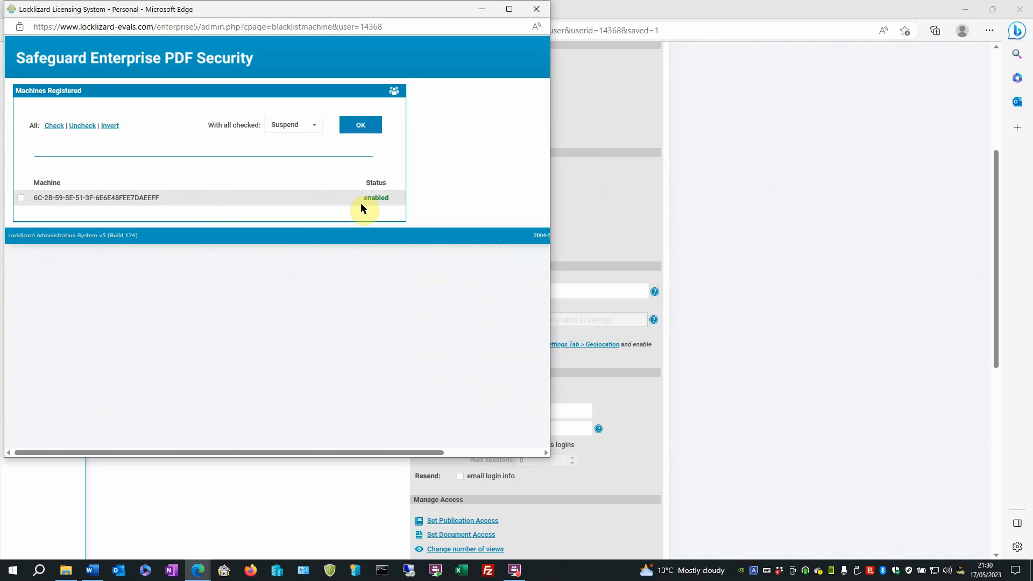
{"action": "left_click", "coordinate": [21, 199]}
{"action": "left_click", "coordinate": [535, 10]}
- Examine the IP and country fields for restricting the customer's location
{"action": "scroll", "coordinate": [552, 241], "scroll_direction": "down", "scroll_amount": 2}
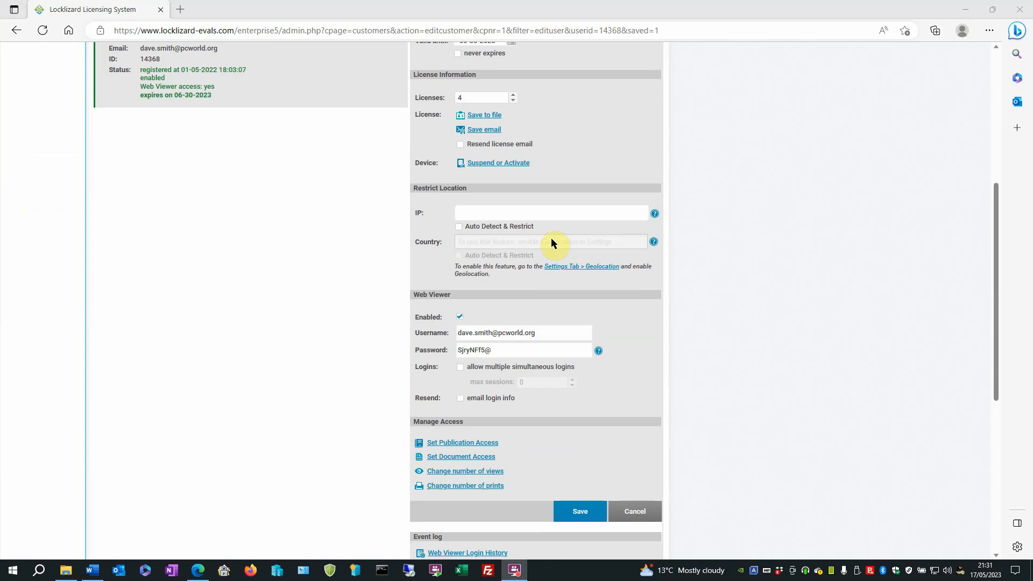
{"action": "left_click", "coordinate": [495, 215]}
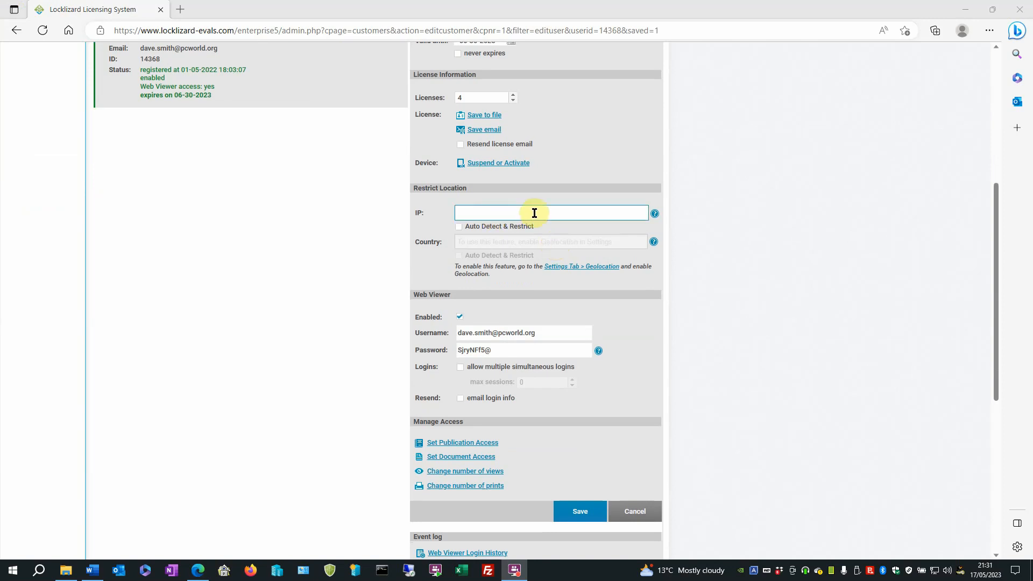
{"action": "left_click", "coordinate": [478, 243]}
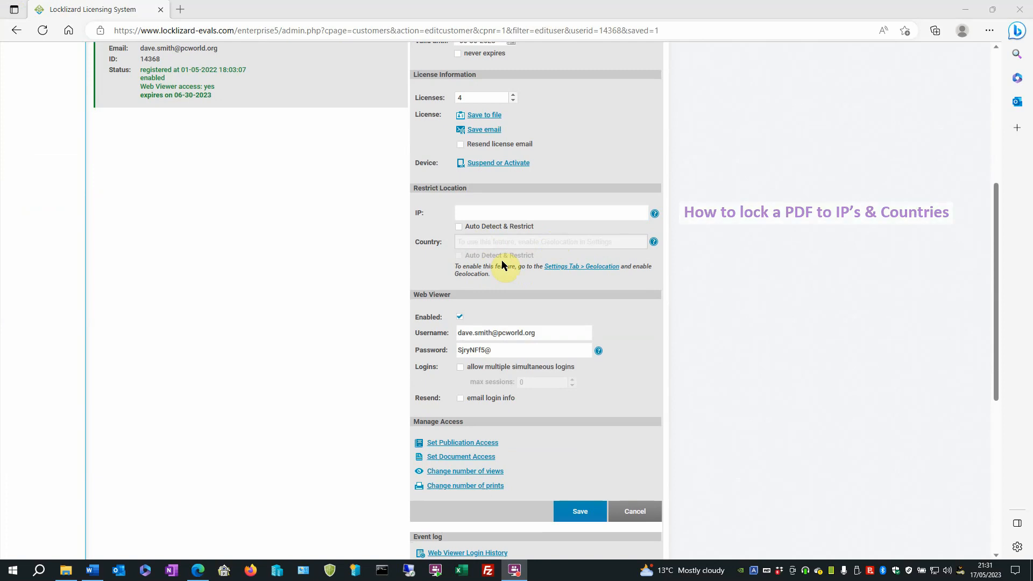
- Disable and re-enable the customer's Web Viewer access, and turn the option to resend the login info by email on and off
{"action": "scroll", "coordinate": [566, 243], "scroll_direction": "down", "scroll_amount": 3}
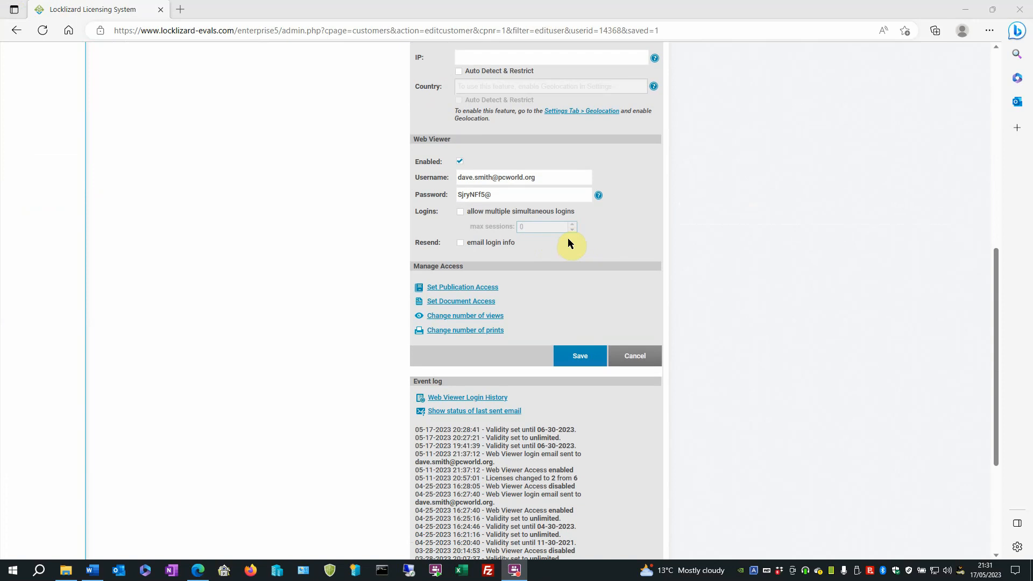
{"action": "left_click", "coordinate": [461, 163]}
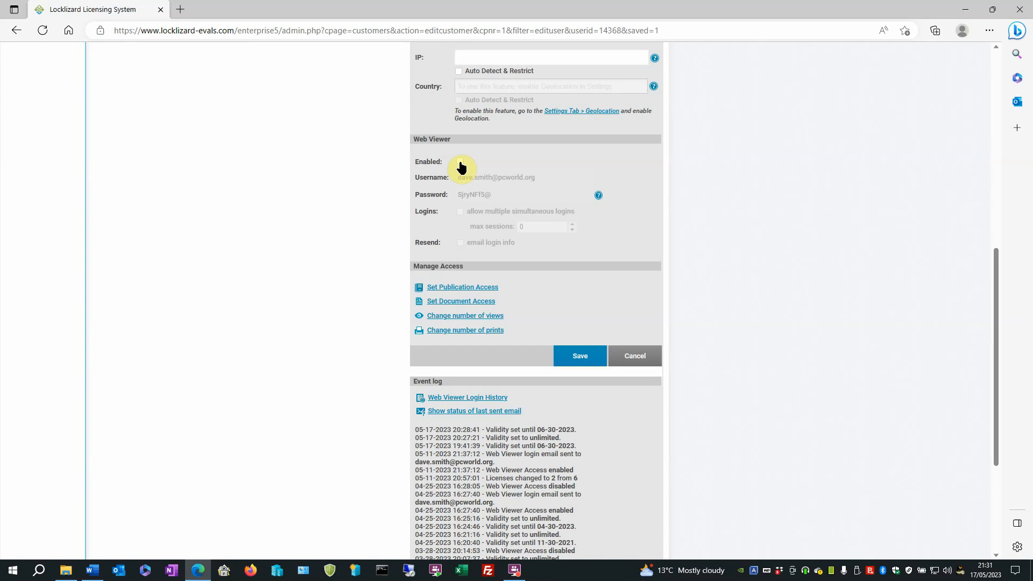
{"action": "left_click", "coordinate": [461, 162]}
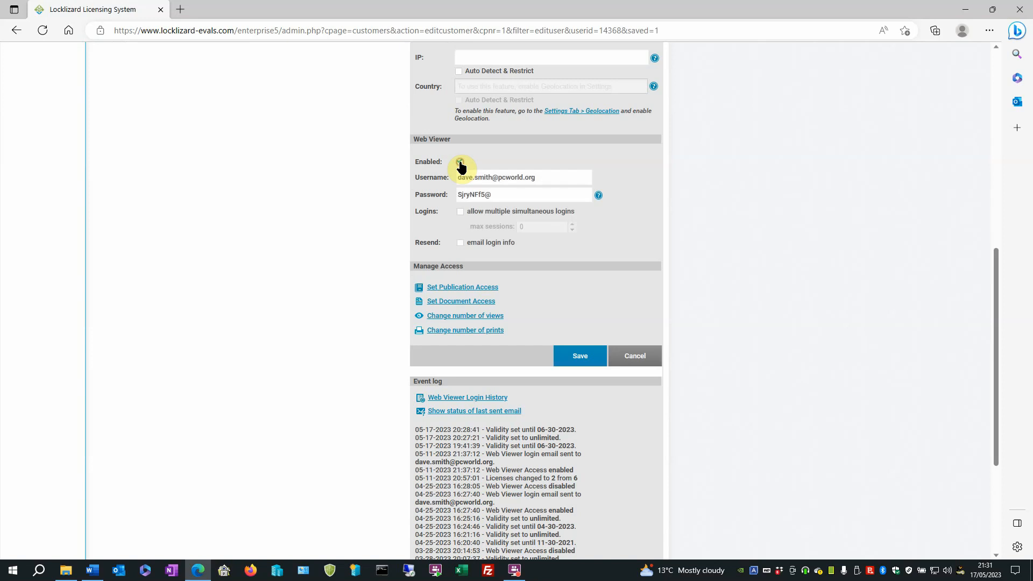
{"action": "left_click", "coordinate": [461, 243]}
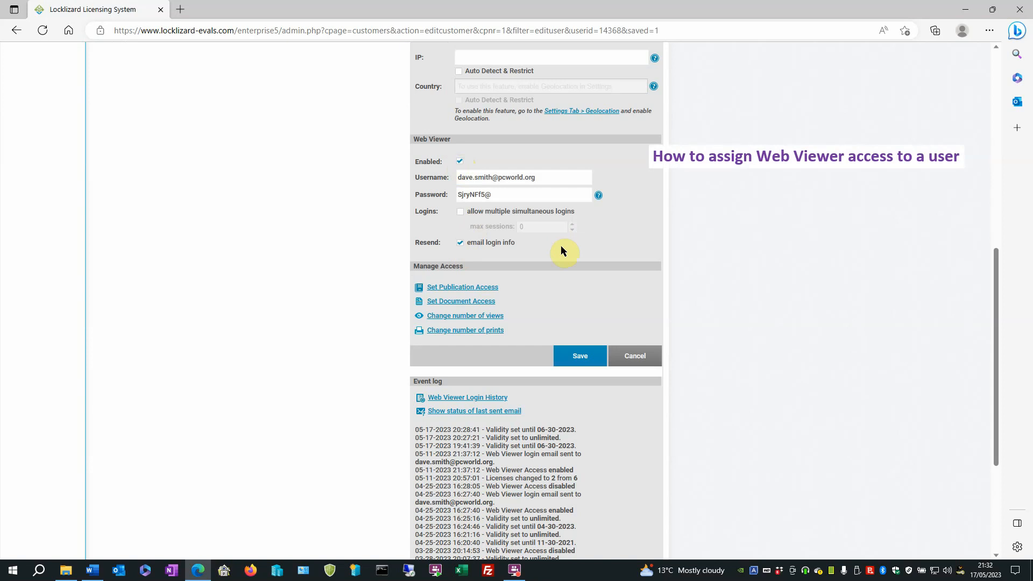
{"action": "left_click", "coordinate": [460, 242]}
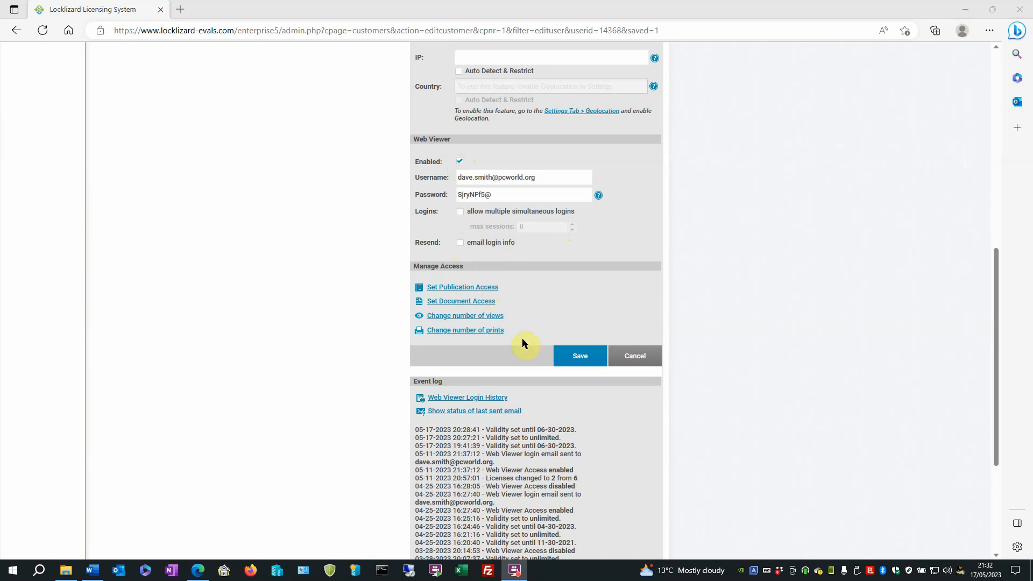
- Review the customer's publication, document, view and print access options and the account's event log
{"action": "left_click", "coordinate": [470, 289]}
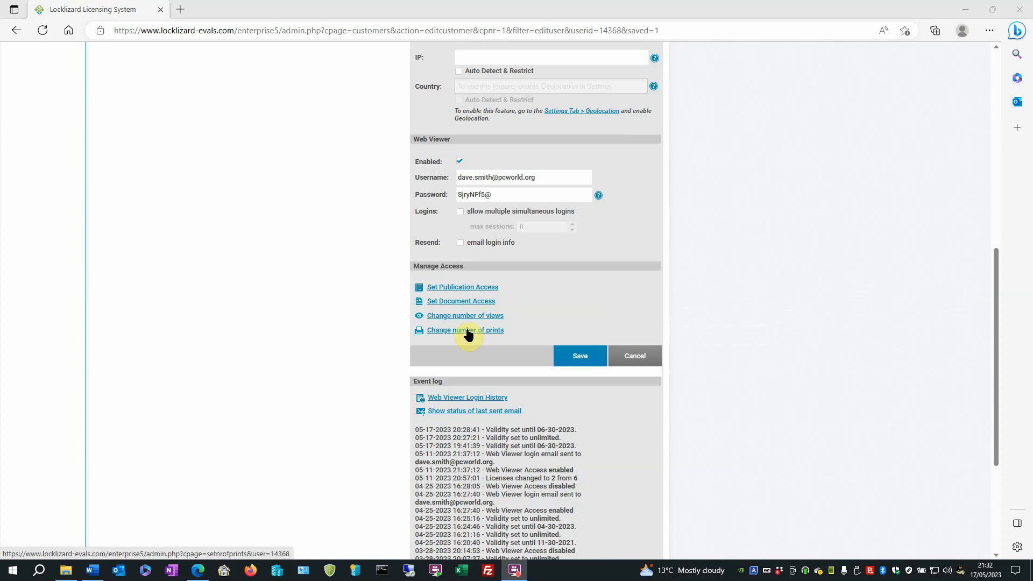
{"action": "scroll", "coordinate": [538, 322], "scroll_direction": "down", "scroll_amount": 4}
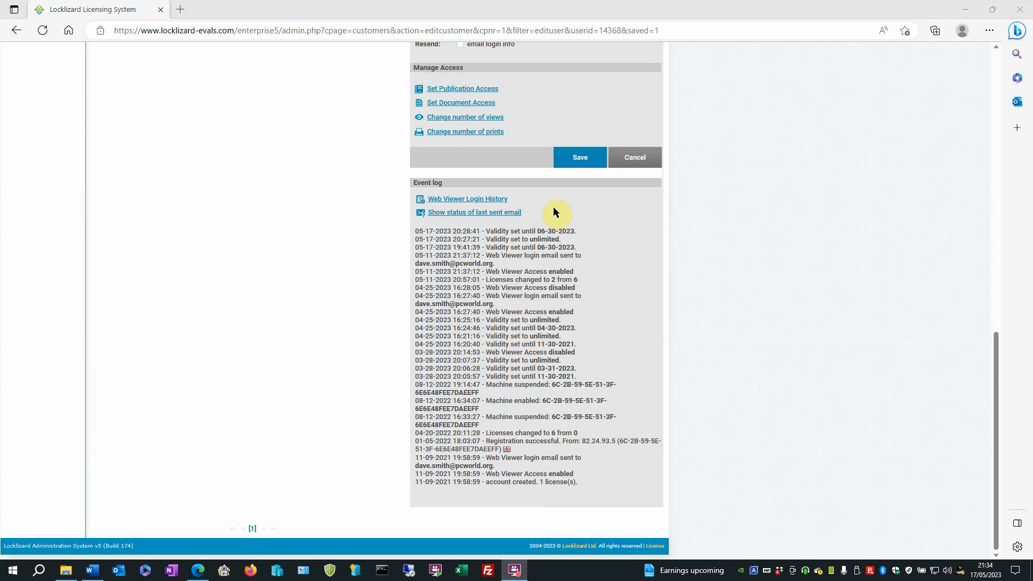
{"action": "left_click", "coordinate": [594, 164]}
{"action": "scroll", "coordinate": [580, 185], "scroll_direction": "up", "scroll_amount": 10}
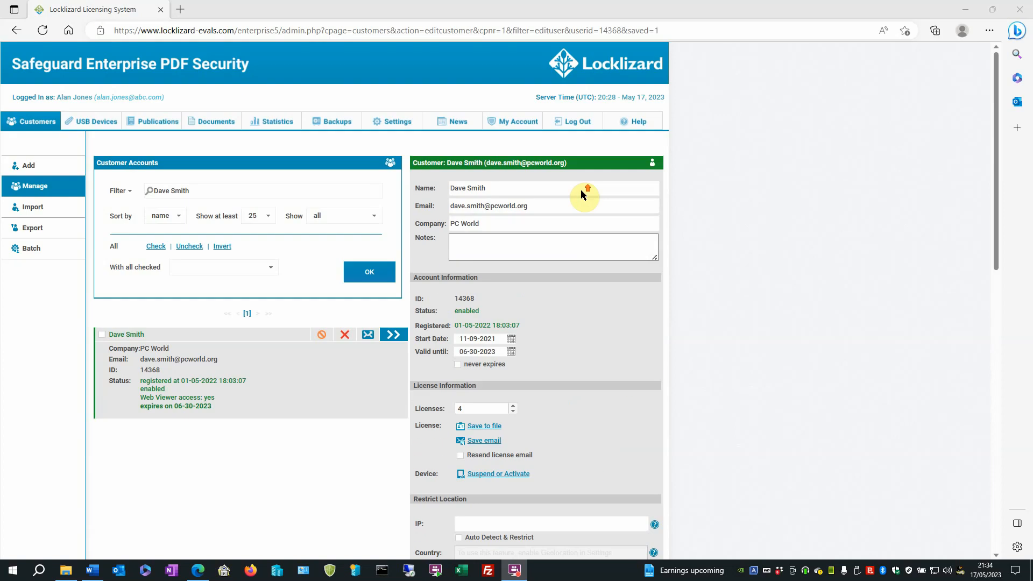
{"action": "left_click", "coordinate": [581, 190]}
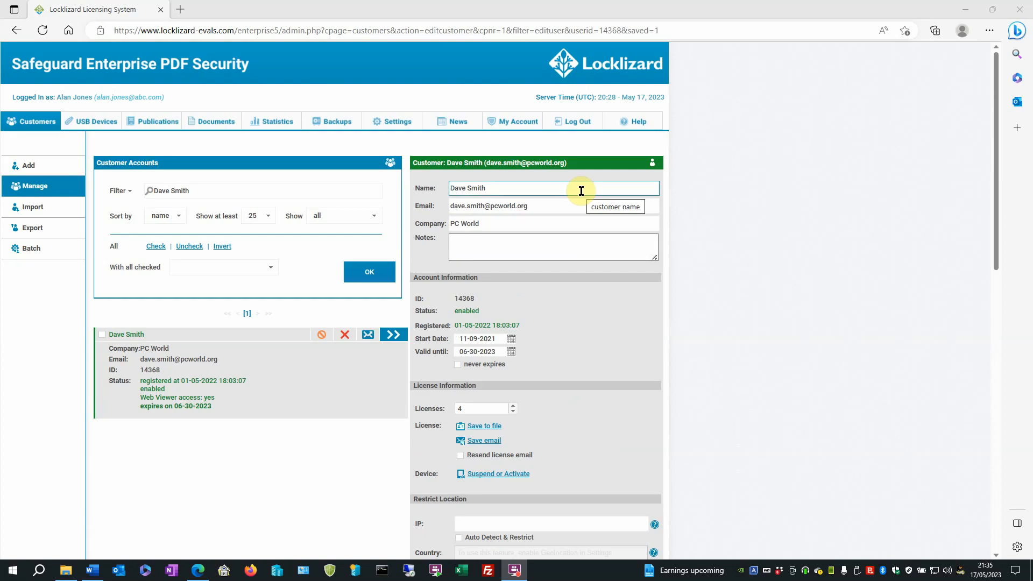
- Clear the customer name filter and list all customer accounts
{"action": "triple_click", "coordinate": [203, 191]}
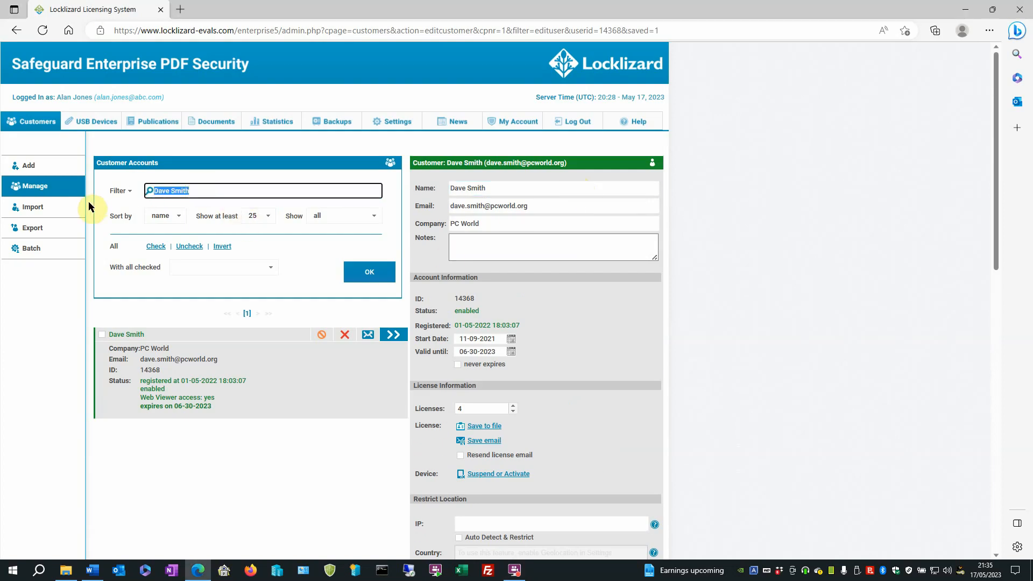
{"action": "key", "text": "BackSpace"}
{"action": "left_click", "coordinate": [370, 274]}
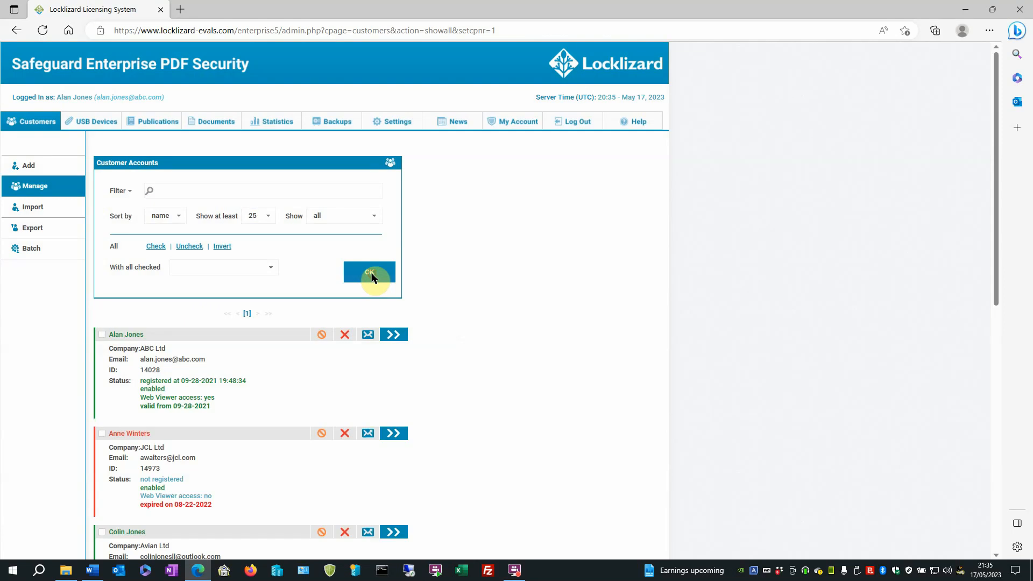
- Check the ABC Ltd, Avian Ltd and PC World customer accounts, request their suspension together, and cancel at the confirmation
{"action": "scroll", "coordinate": [286, 350], "scroll_direction": "down", "scroll_amount": 9}
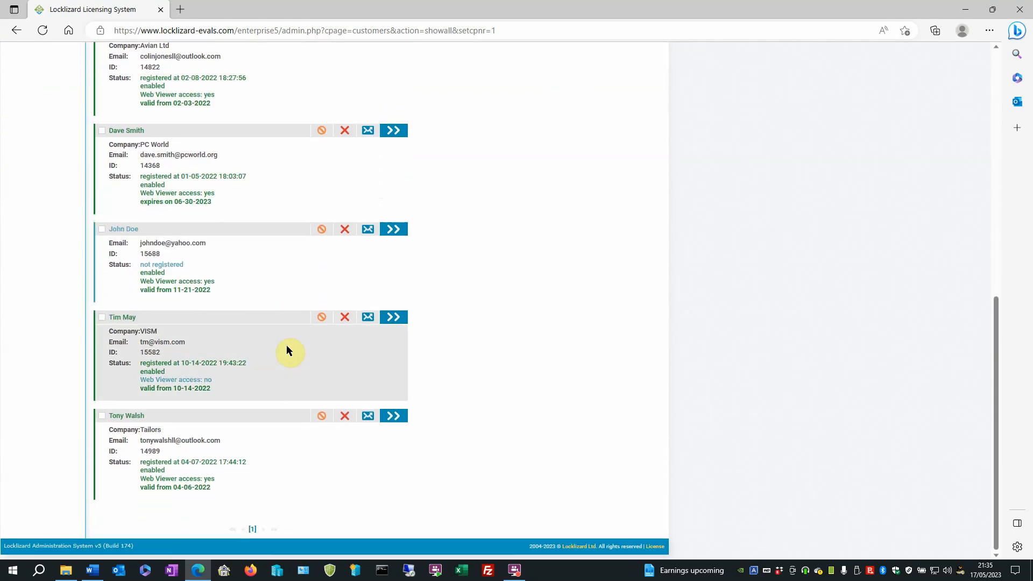
{"action": "scroll", "coordinate": [287, 350], "scroll_direction": "up", "scroll_amount": 4}
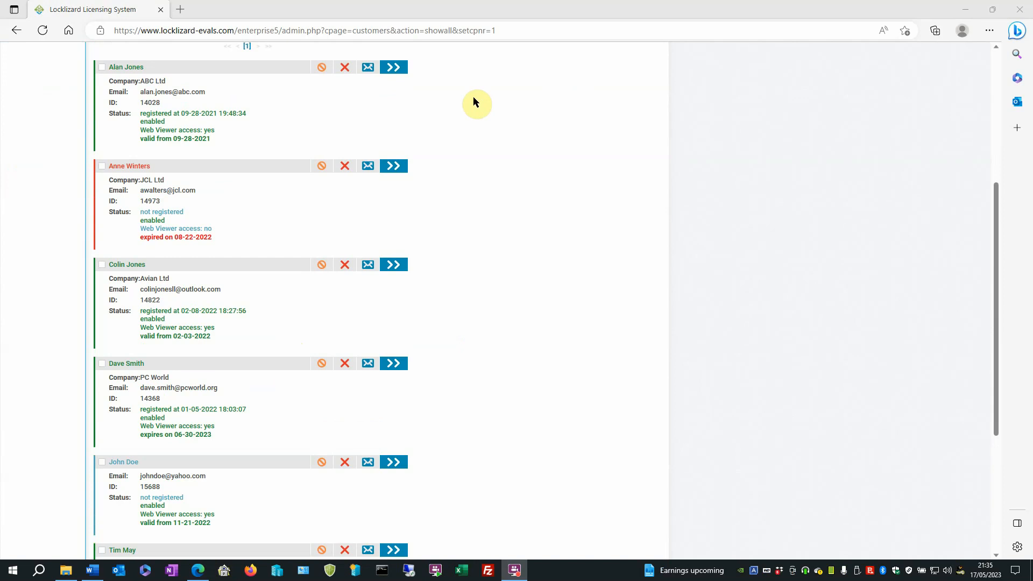
{"action": "left_click", "coordinate": [101, 70]}
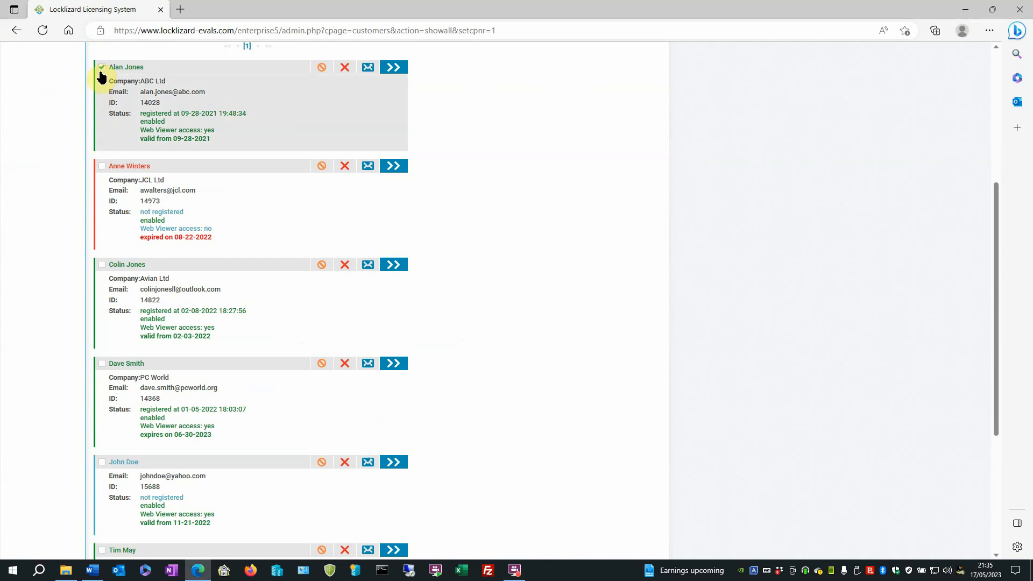
{"action": "left_click", "coordinate": [102, 267]}
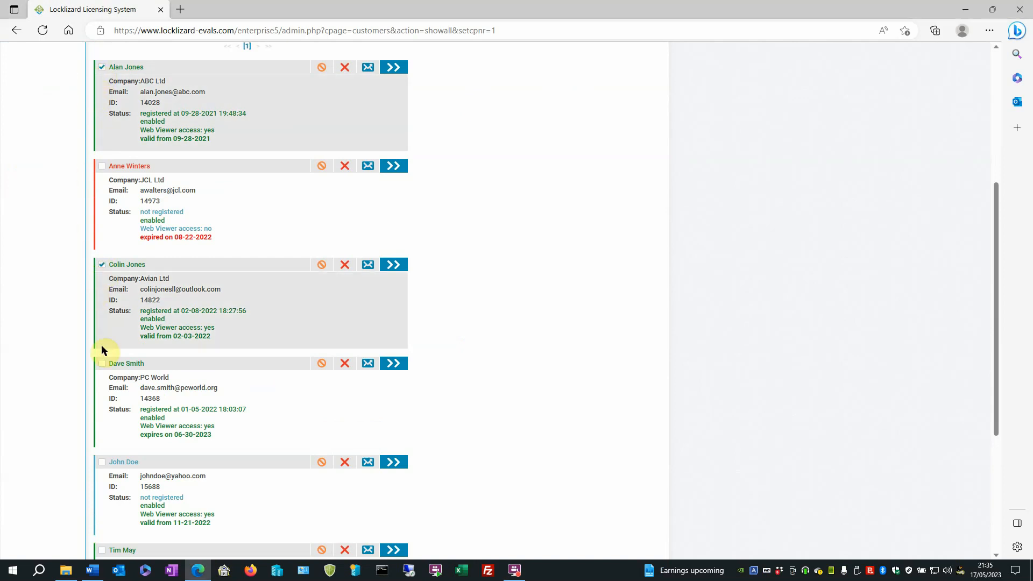
{"action": "left_click", "coordinate": [102, 364]}
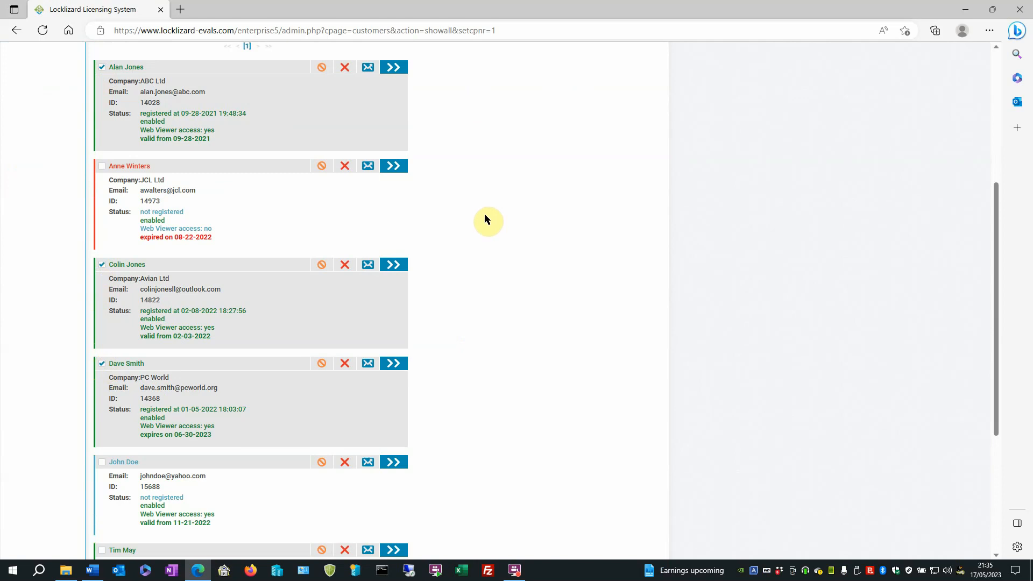
{"action": "scroll", "coordinate": [227, 177], "scroll_direction": "up", "scroll_amount": 5}
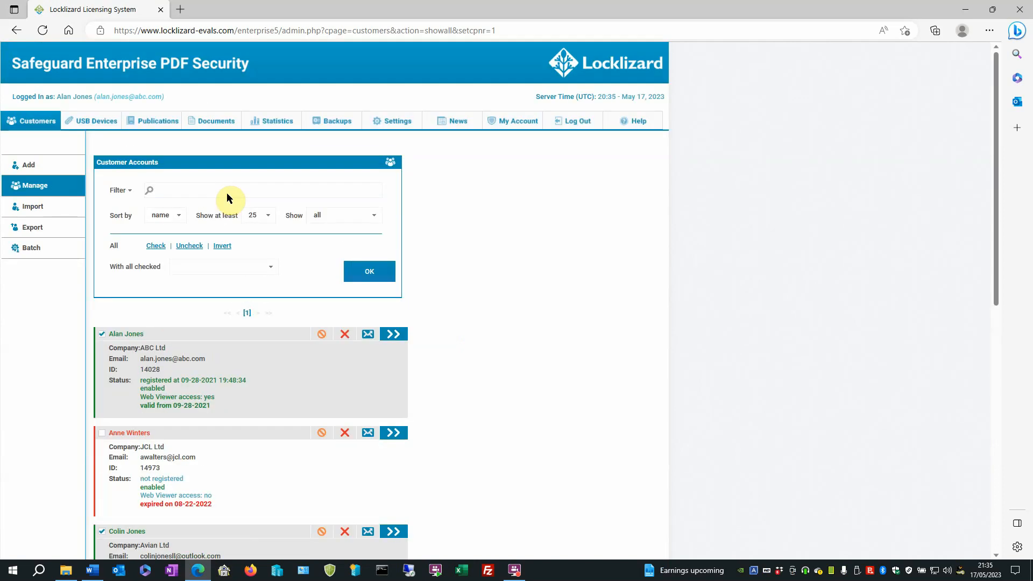
{"action": "left_click", "coordinate": [271, 268]}
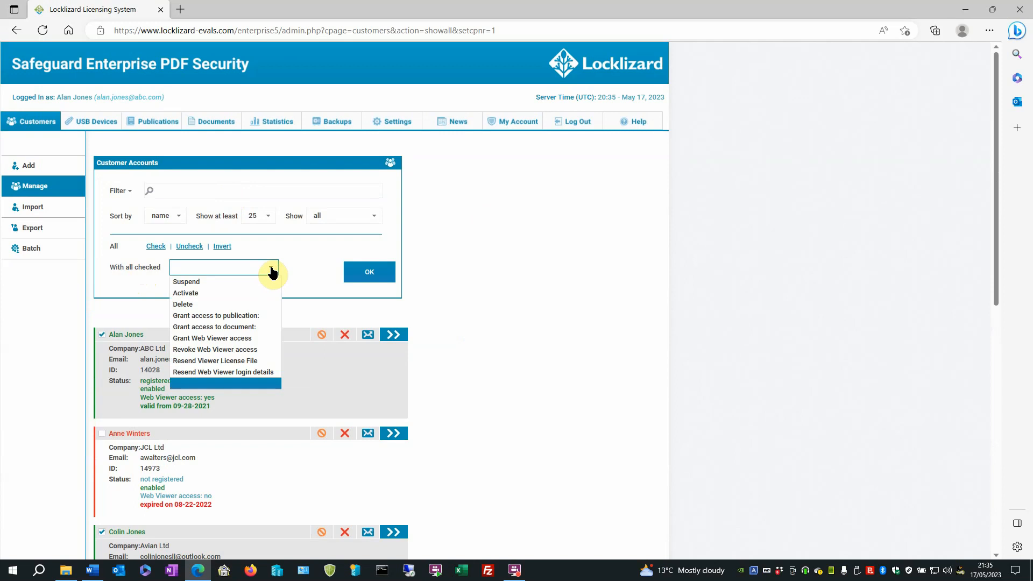
{"action": "left_click", "coordinate": [241, 281]}
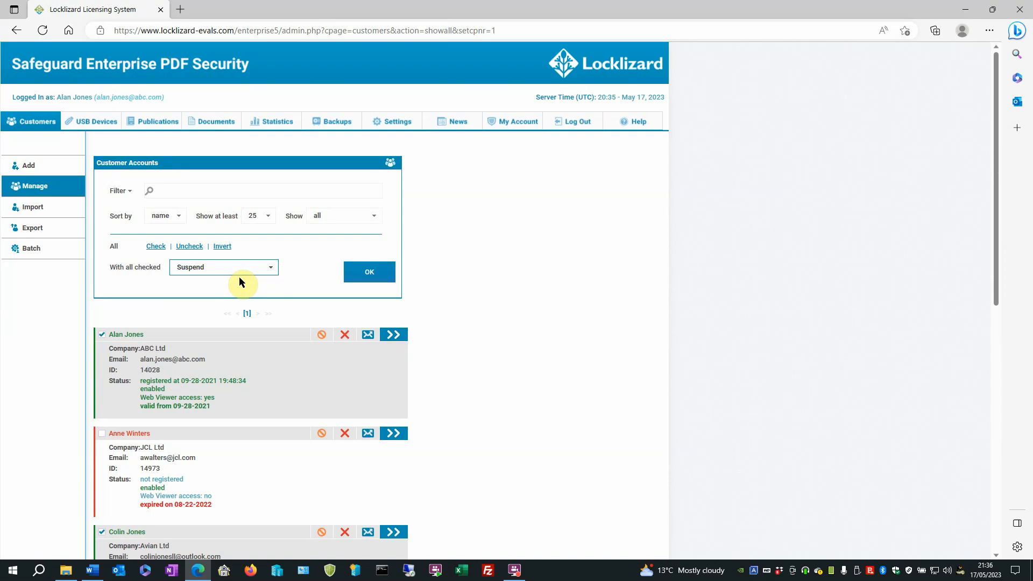
{"action": "left_click", "coordinate": [376, 274]}
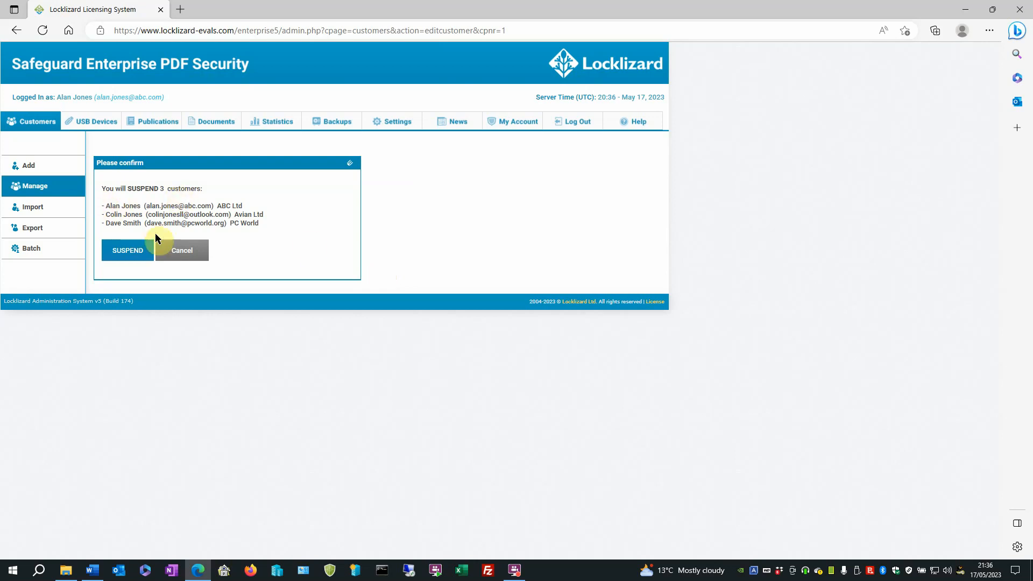
{"action": "left_click", "coordinate": [175, 253]}
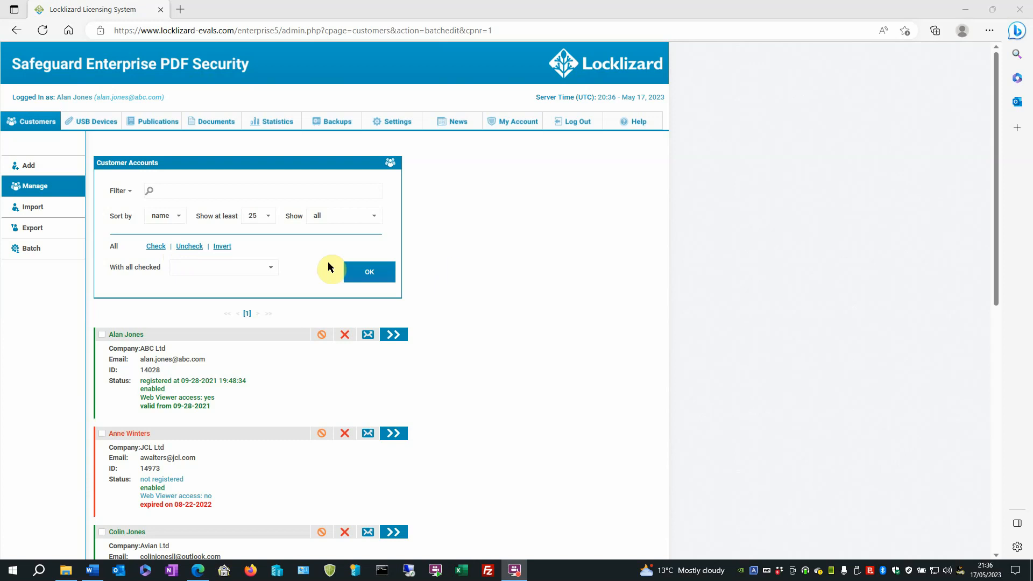
- Export all customer accounts in CSV format, and view the downloaded file in Excel before closing it
{"action": "left_click", "coordinate": [36, 230]}
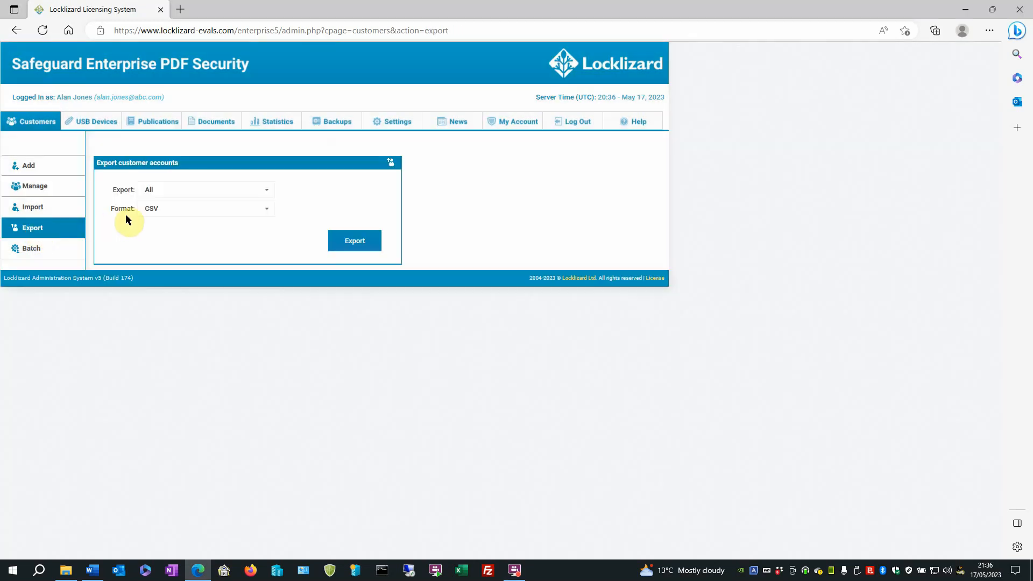
{"action": "left_click", "coordinate": [269, 193]}
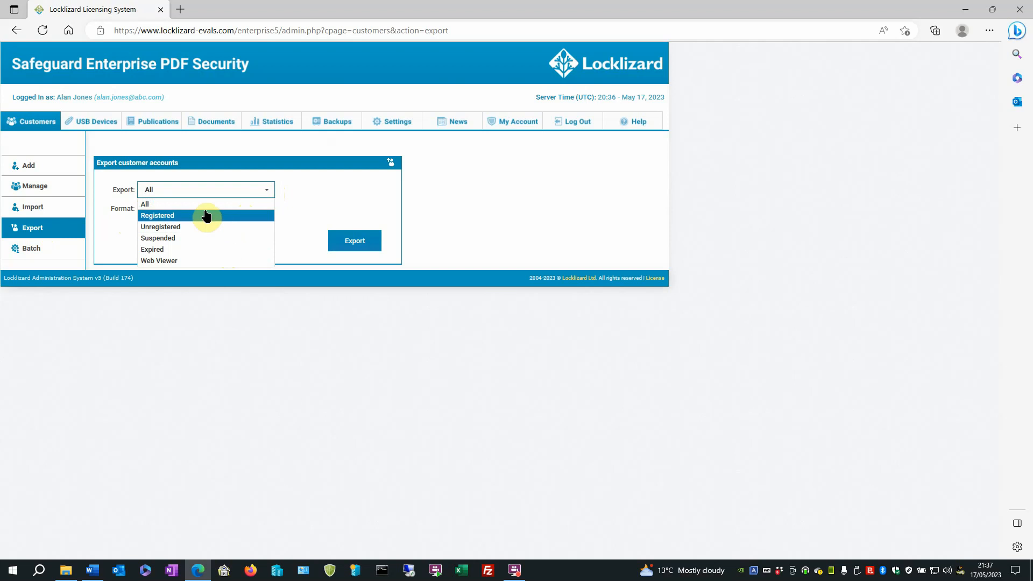
{"action": "left_click", "coordinate": [197, 205]}
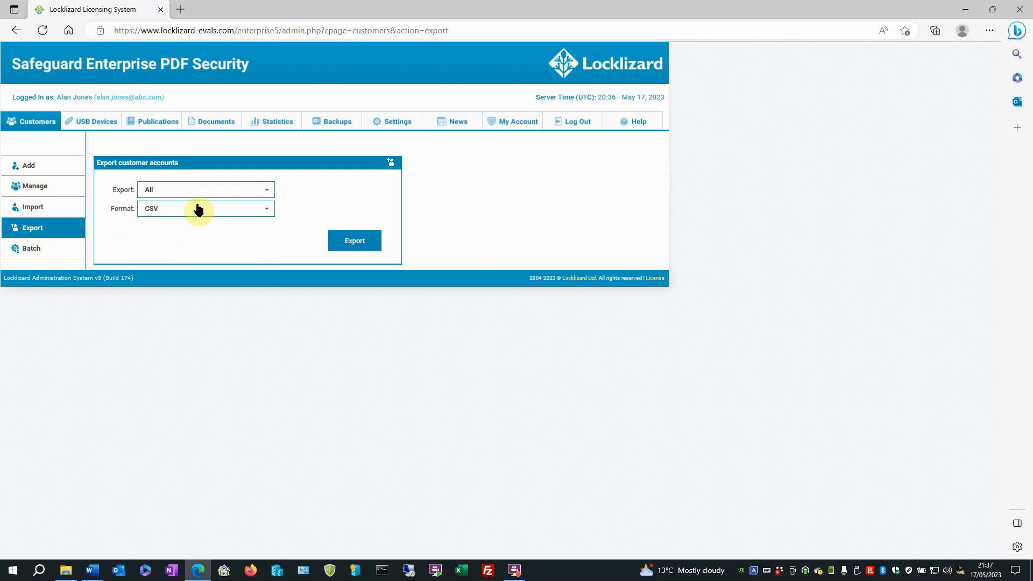
{"action": "left_click", "coordinate": [265, 211]}
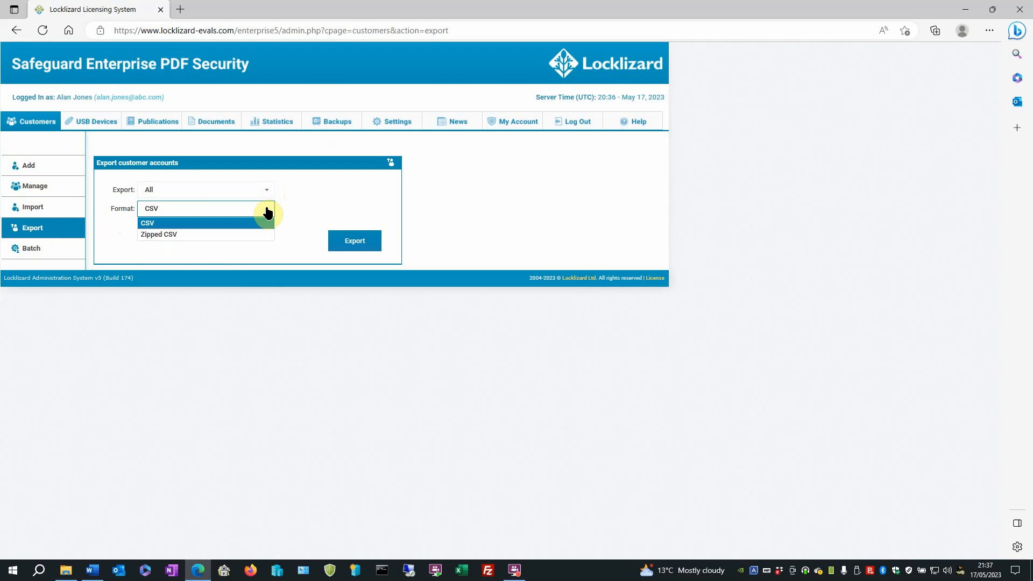
{"action": "left_click", "coordinate": [209, 222]}
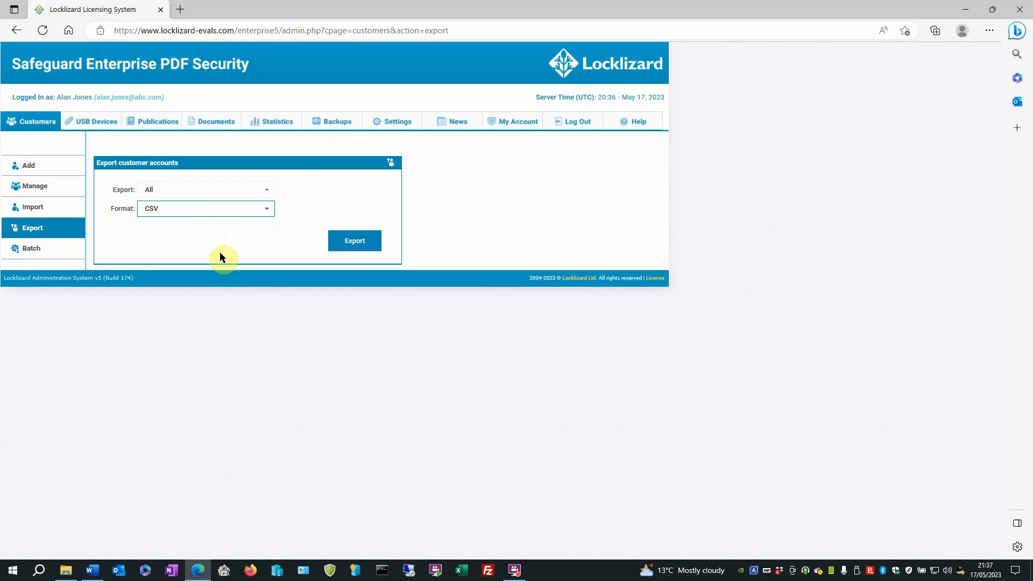
{"action": "left_click", "coordinate": [350, 249]}
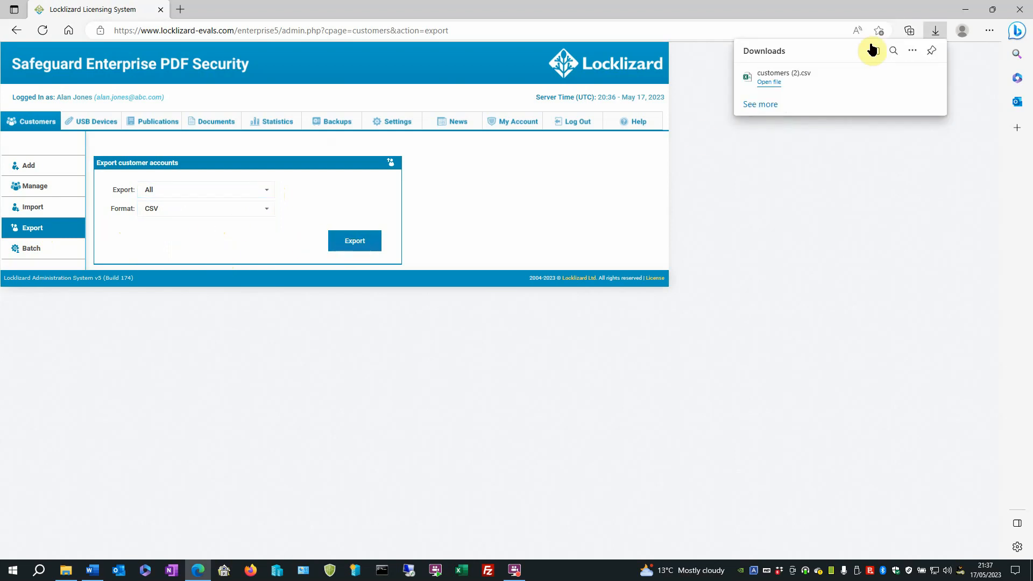
{"action": "left_click", "coordinate": [766, 83]}
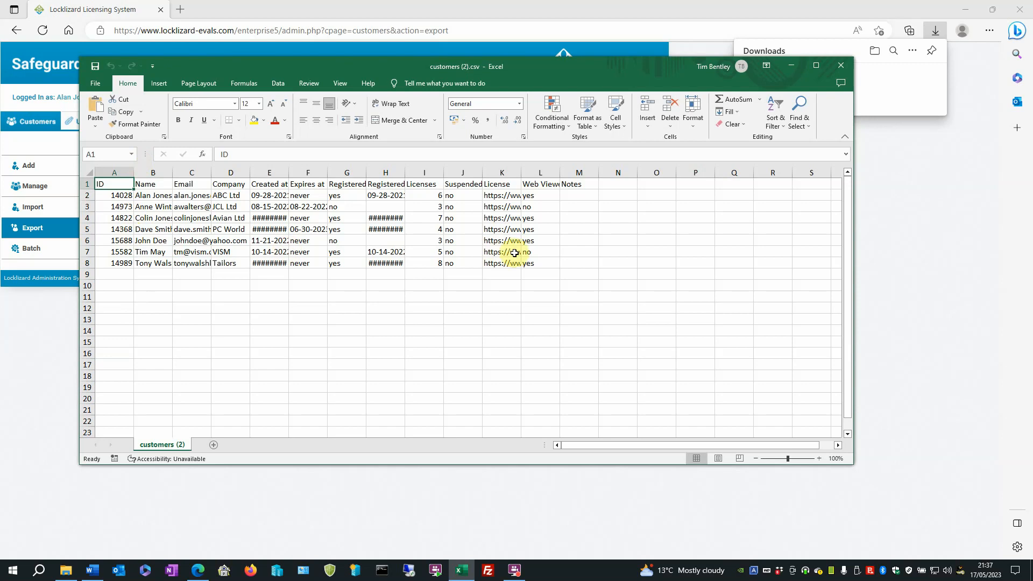
{"action": "left_click", "coordinate": [833, 67]}
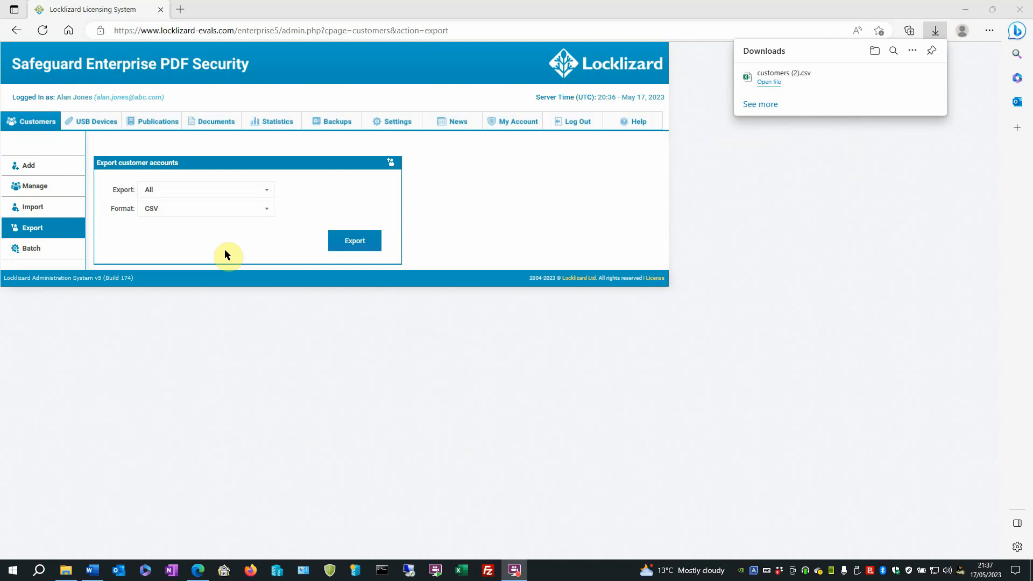
- Examine the batch change options for deleting customer accounts and resending registration emails
{"action": "left_click", "coordinate": [44, 249]}
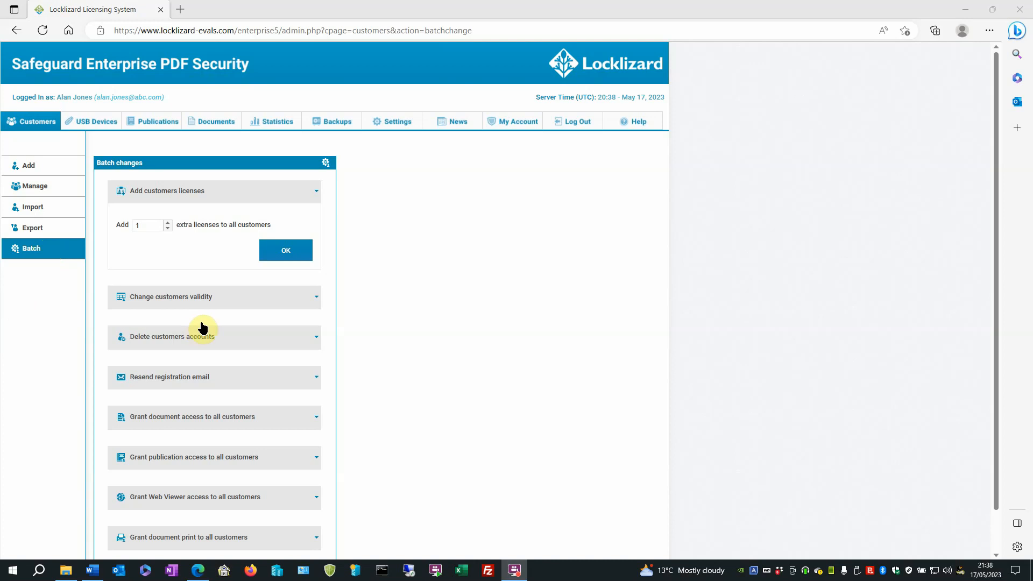
{"action": "left_click", "coordinate": [312, 337]}
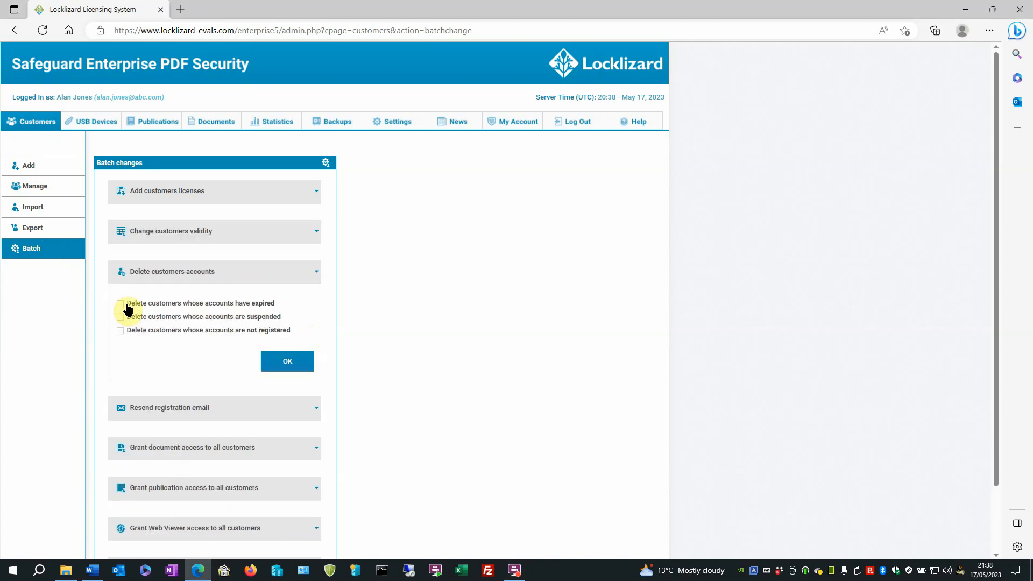
{"action": "left_click", "coordinate": [315, 411]}
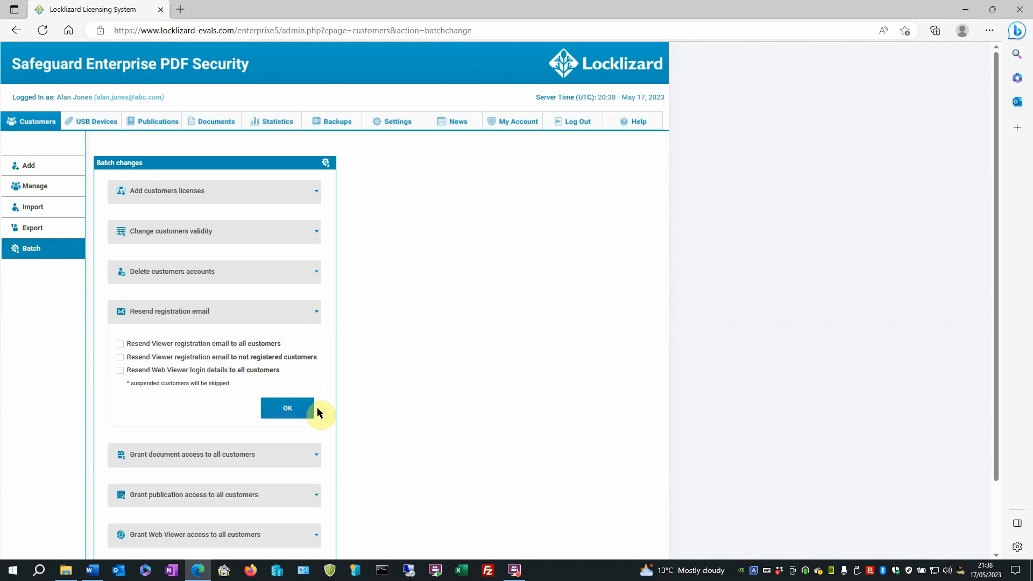
- Add 1 extra license to all customers as a batch change and confirm the system-wide action
{"action": "scroll", "coordinate": [225, 454], "scroll_direction": "down", "scroll_amount": 2}
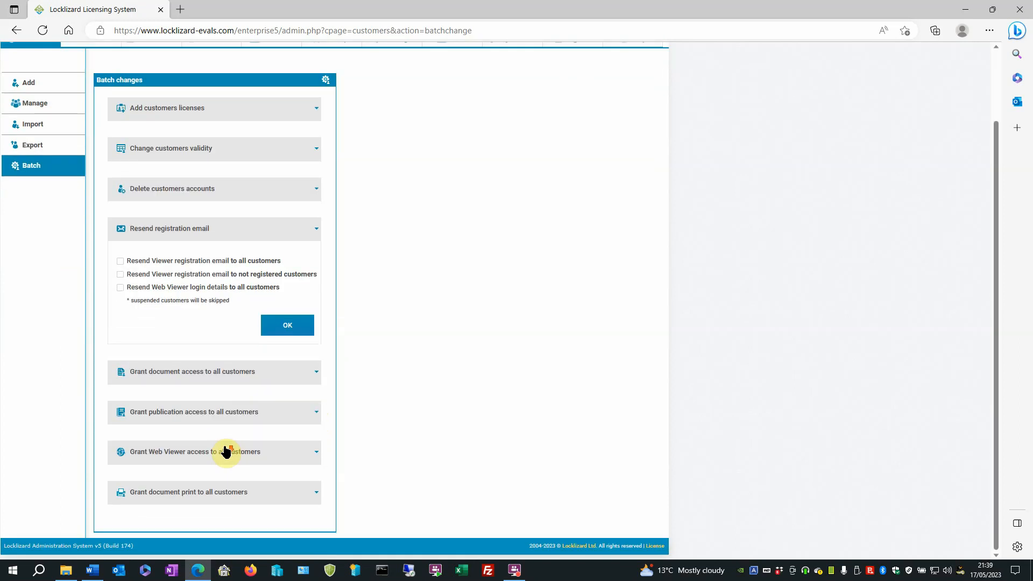
{"action": "scroll", "coordinate": [225, 453], "scroll_direction": "up", "scroll_amount": 2}
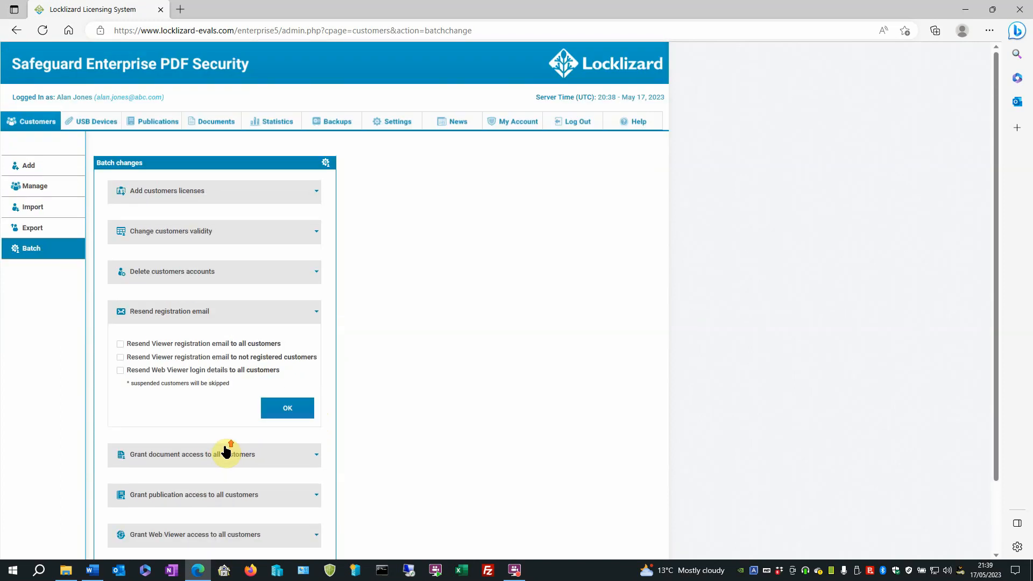
{"action": "left_click", "coordinate": [316, 197]}
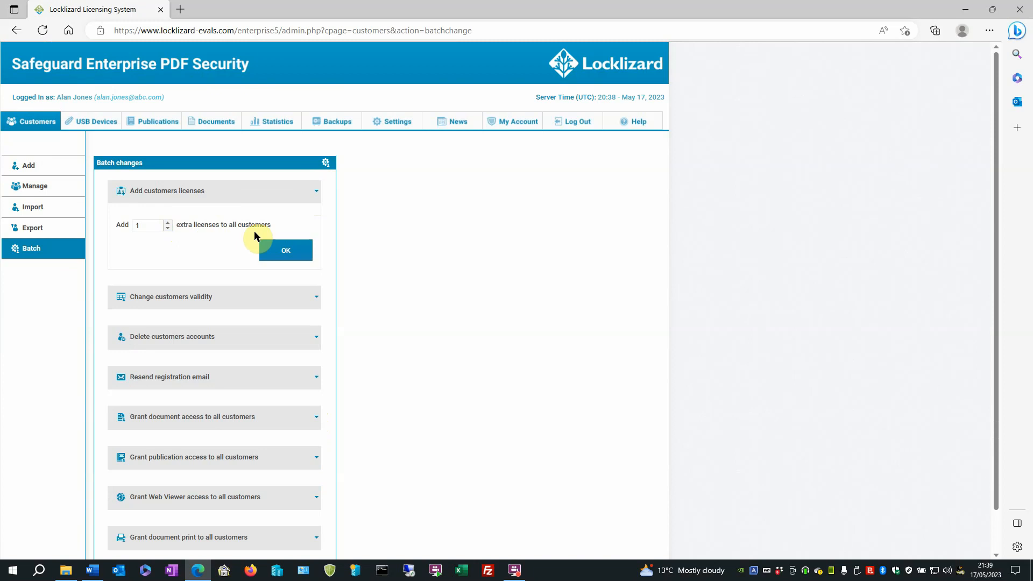
{"action": "left_click", "coordinate": [281, 252]}
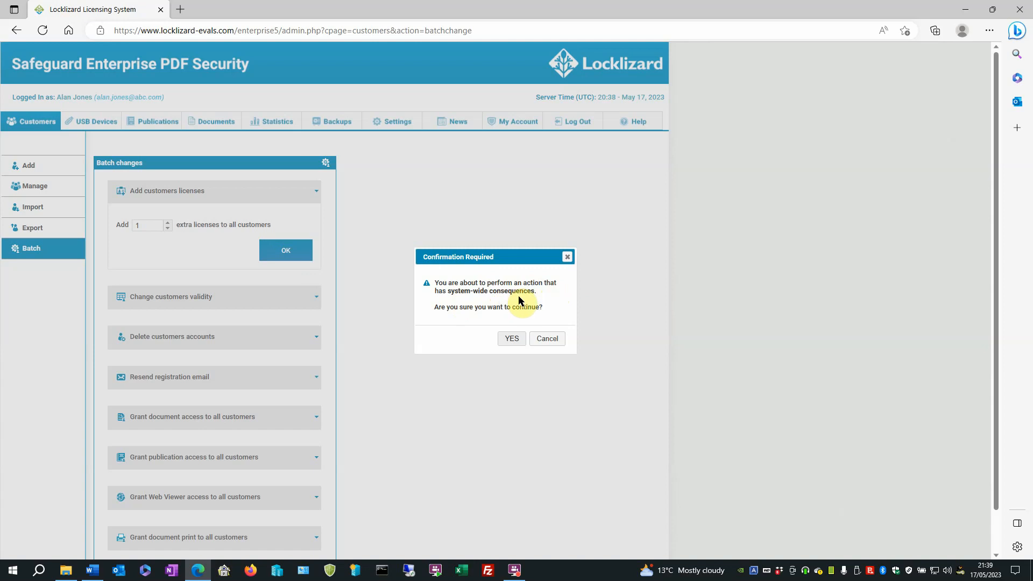
{"action": "left_click", "coordinate": [512, 338]}
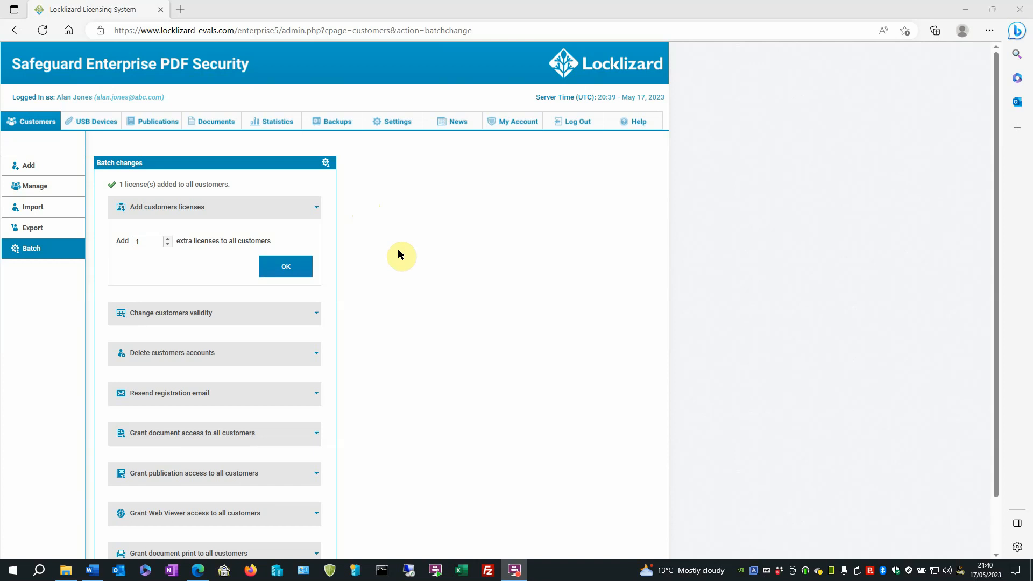
- Log out of the administration system and close the browser
{"action": "left_click", "coordinate": [586, 124]}
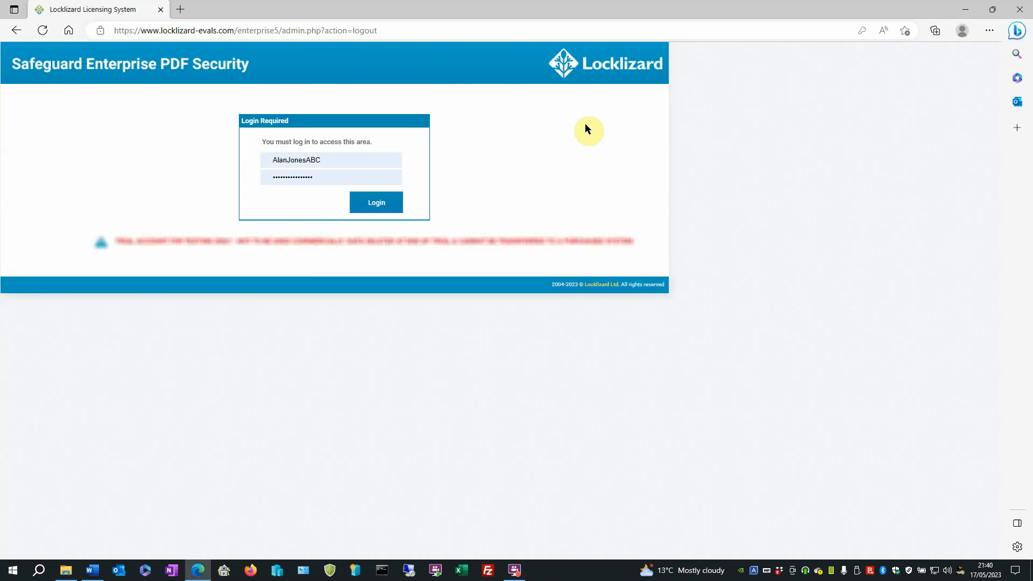
{"action": "left_click", "coordinate": [1020, 10]}
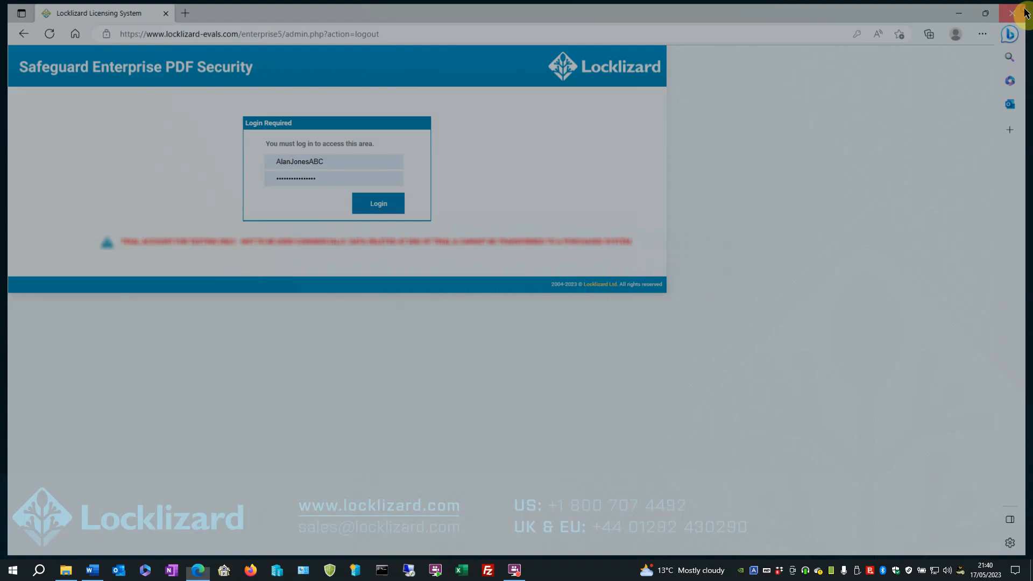